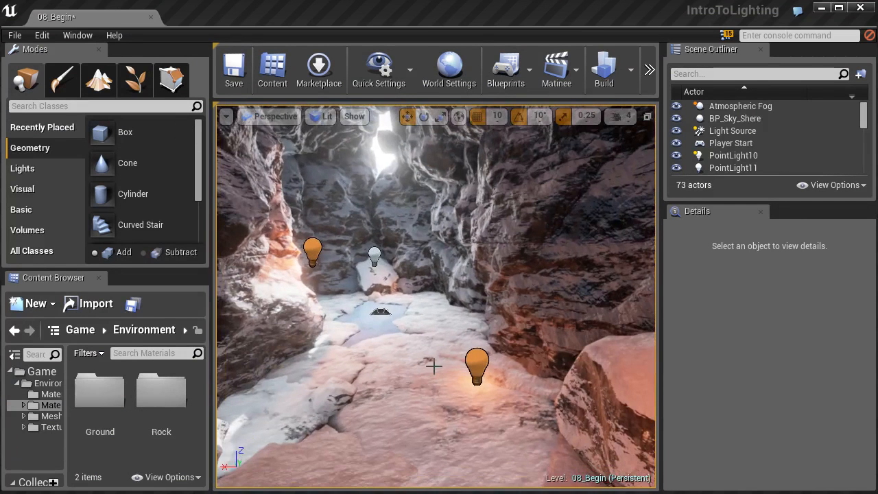
Select the orange point light in the foreground and bring its Light Function settings into view.
click(476, 365)
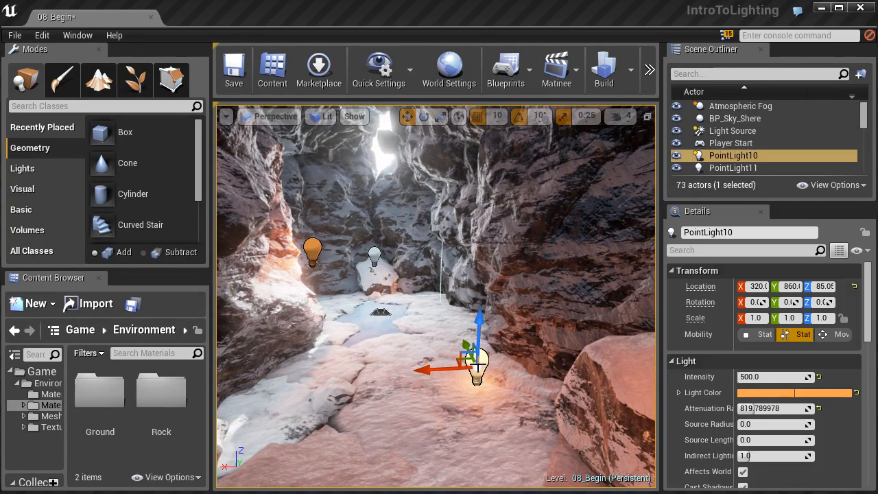
drag(869, 296, 875, 395)
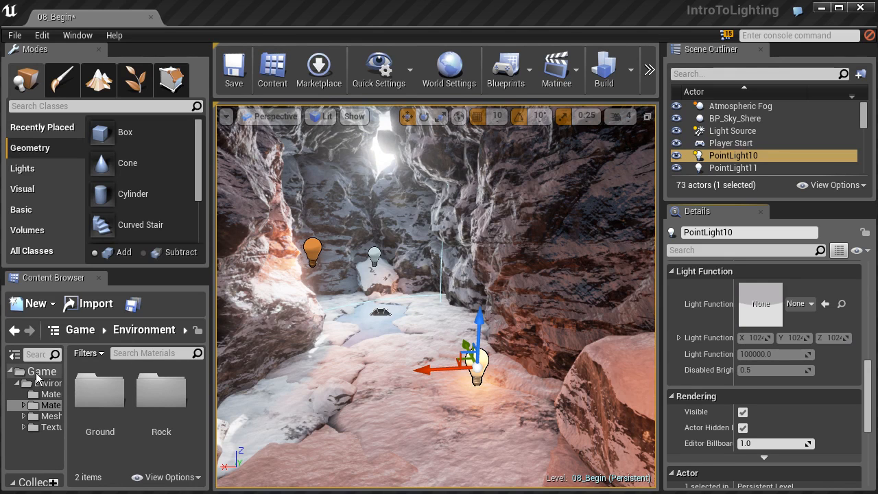
Create a new material named LightFunction in the Environment Materials folder.
click(39, 405)
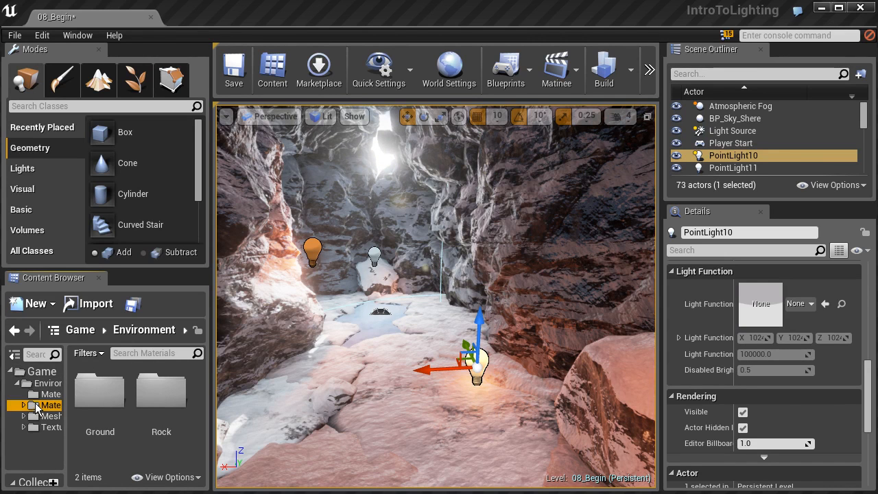
click(38, 305)
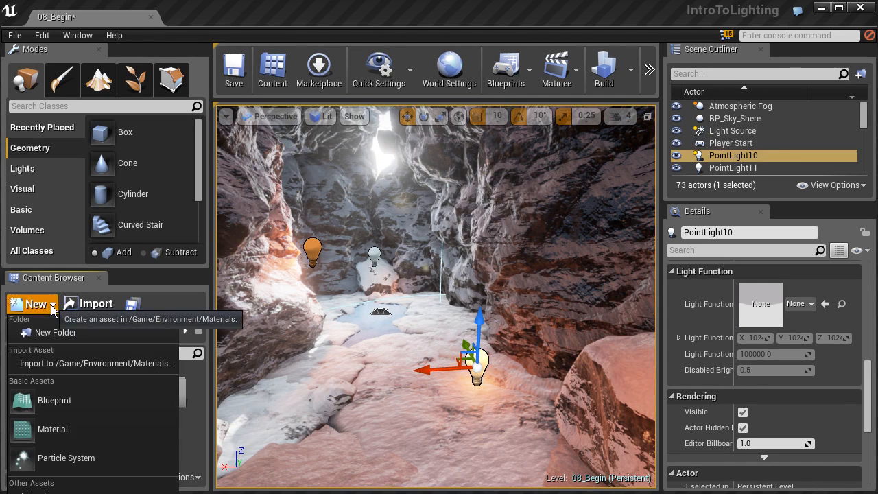
click(58, 433)
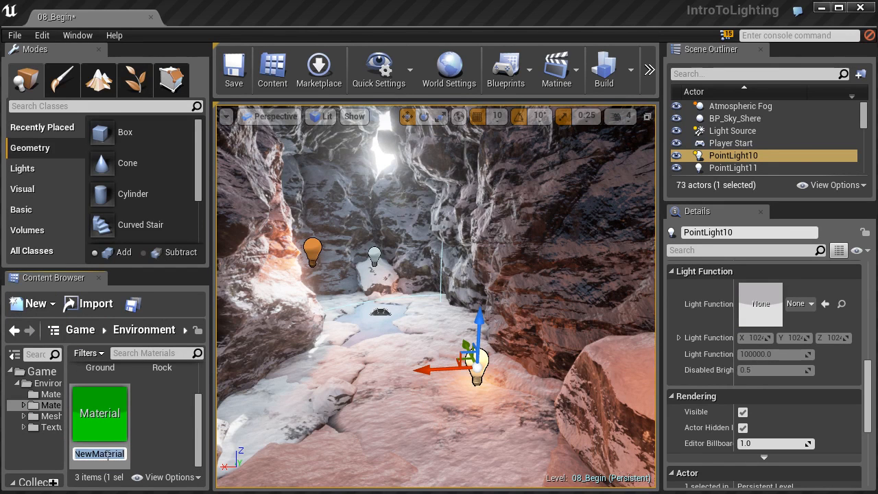
text(Ligh)
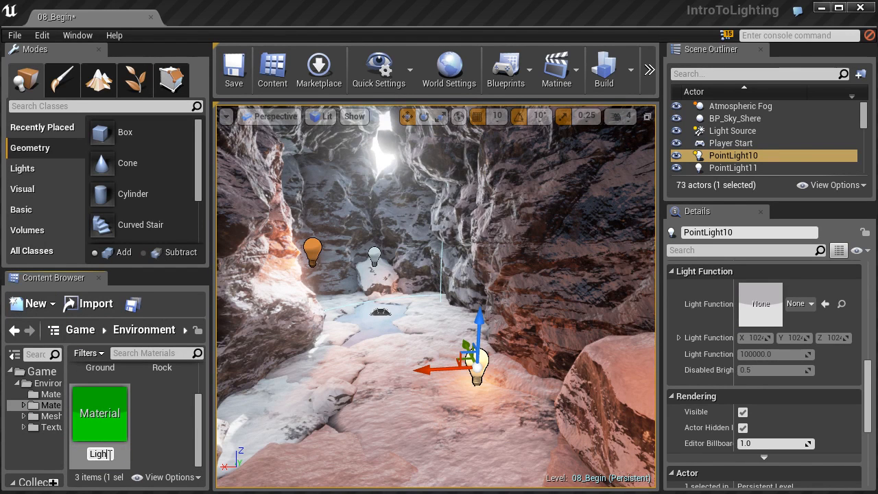
text(tFunction)
key(Return)
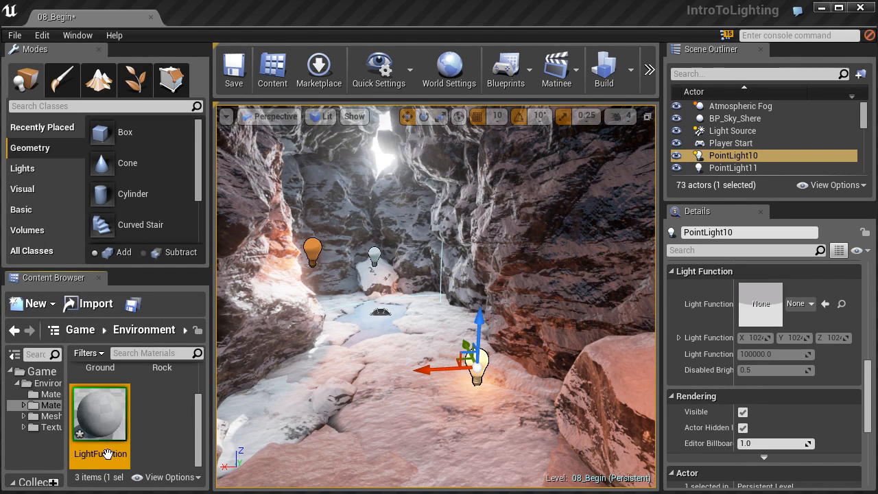
Open the LightFunction material for editing without the statistics readout and dock its editor beside the 08_Begin level.
double_click(117, 432)
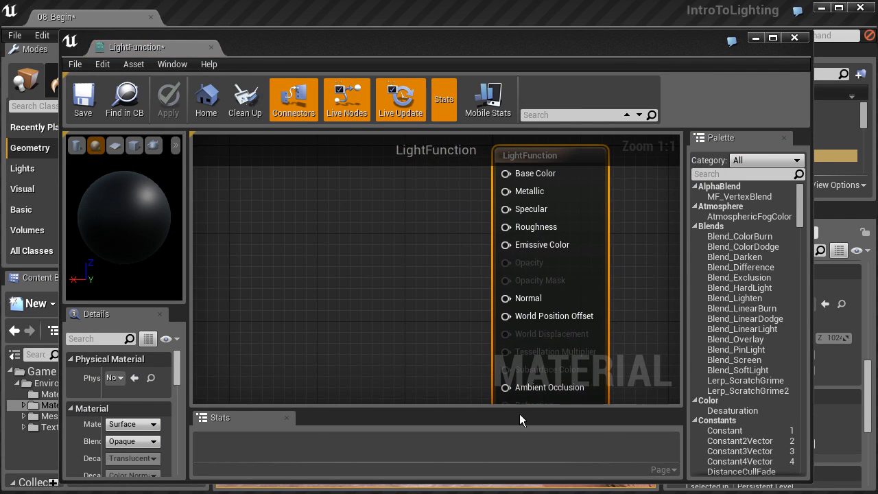
click(287, 417)
right_drag(406, 304, 427, 335)
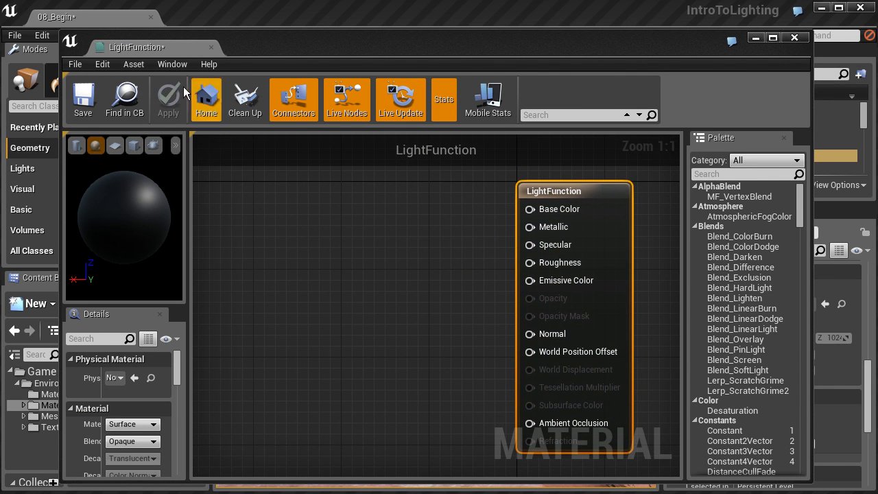
drag(154, 48, 208, 19)
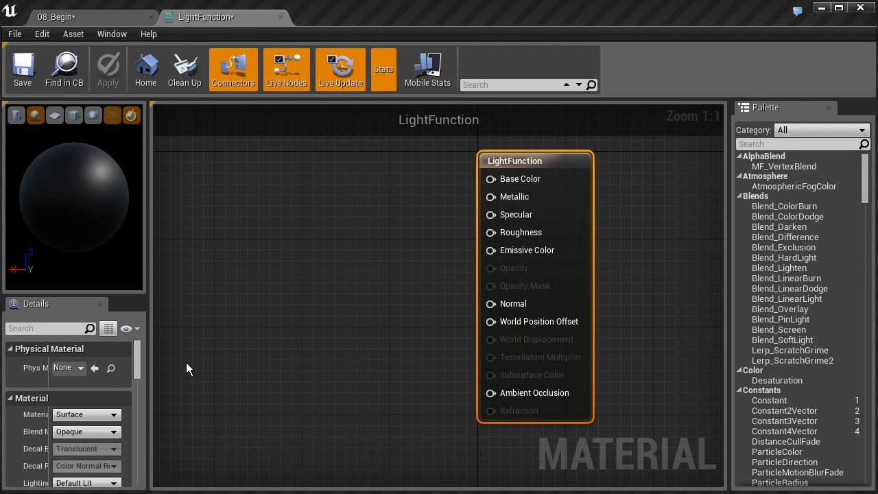
Set the material domain to Light Function.
mouse_move(40, 416)
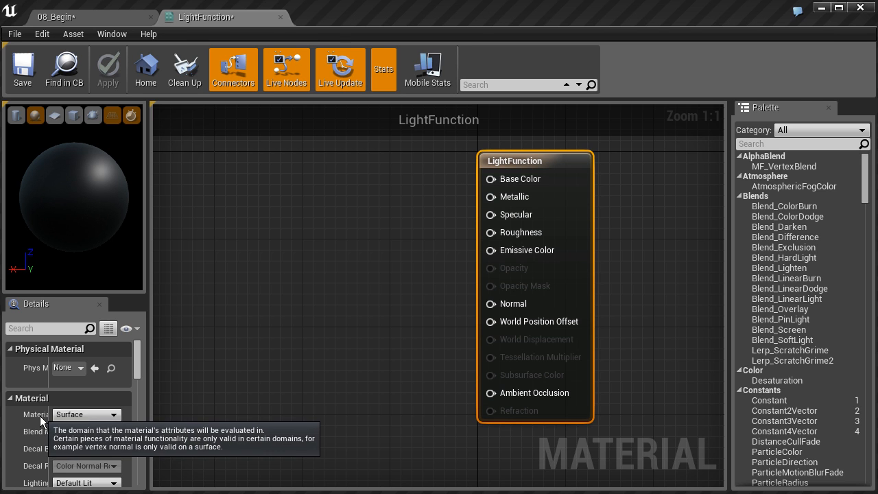
click(88, 414)
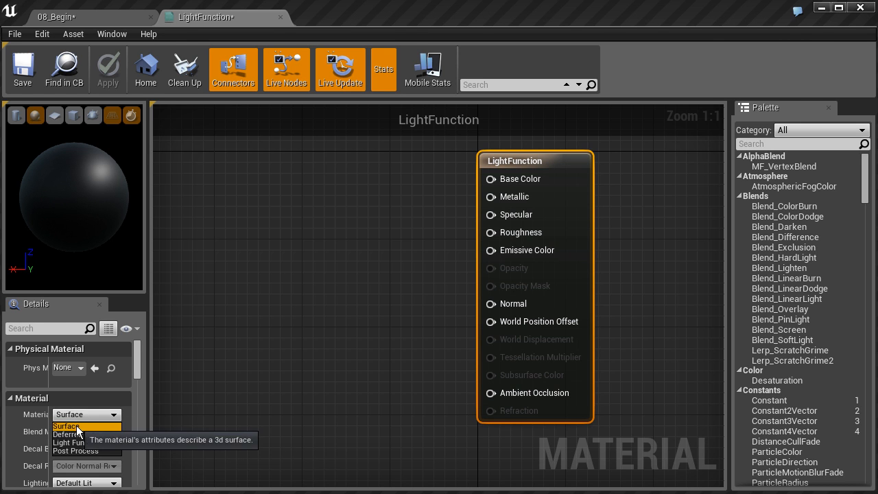
click(84, 441)
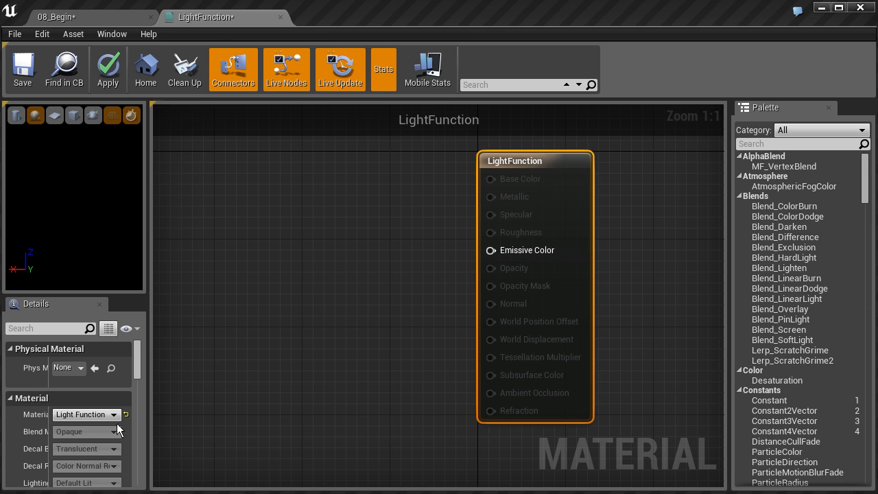
Add a Time node to the material graph, well to the left of the LightFunction output node.
right_drag(364, 273, 414, 290)
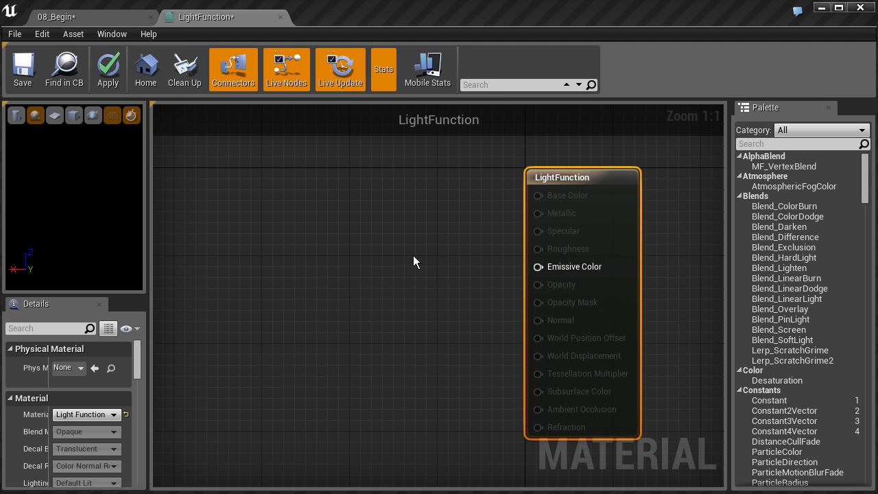
right_drag(380, 268, 395, 302)
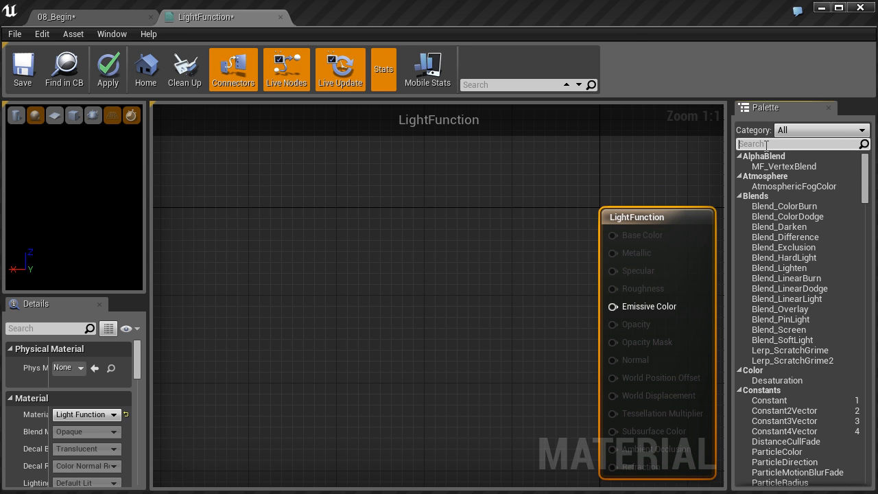
text(time)
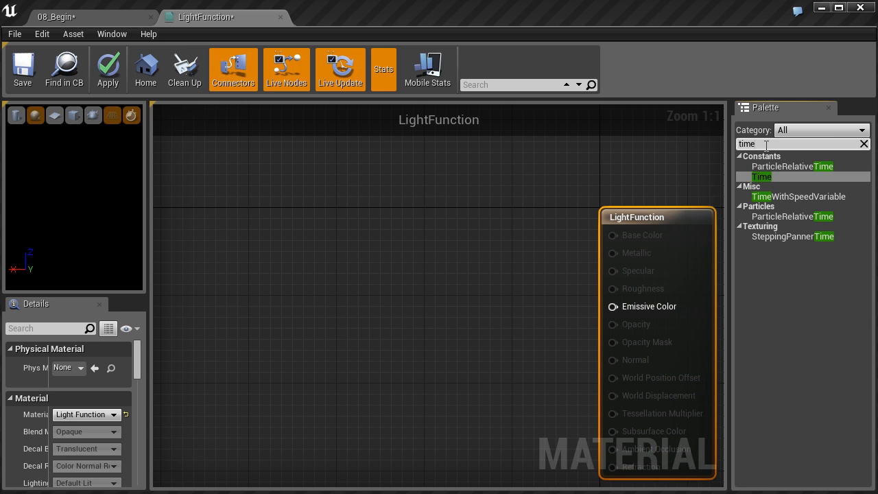
click(761, 180)
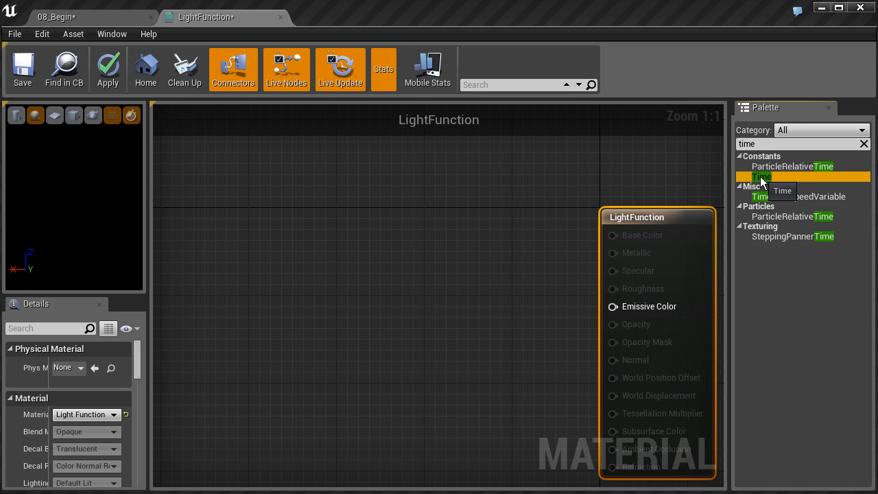
drag(761, 179, 266, 240)
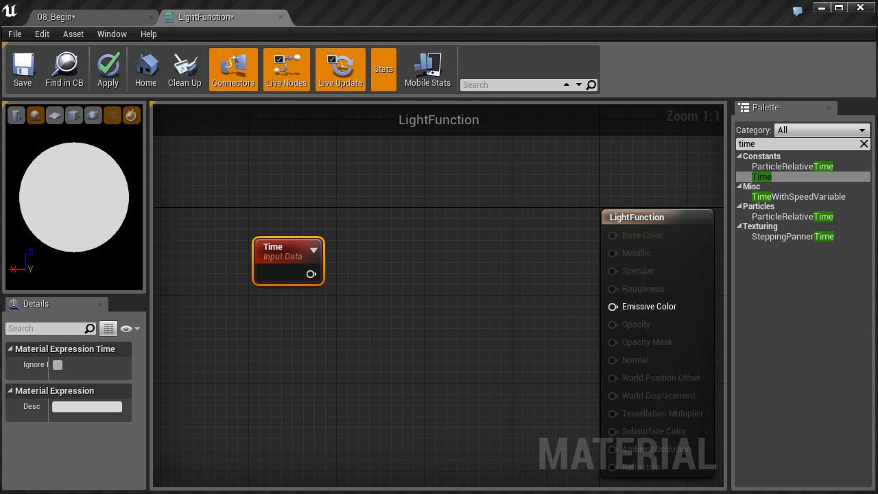
right_drag(288, 219, 374, 219)
drag(371, 250, 190, 230)
Add a Multiply node to the right of the Time node and feed Time into its A input.
right_drag(190, 230, 331, 276)
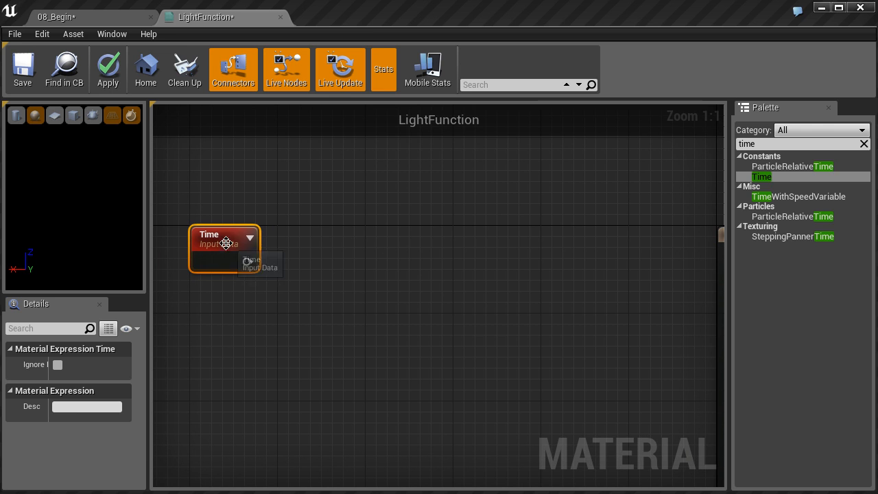
click(381, 268)
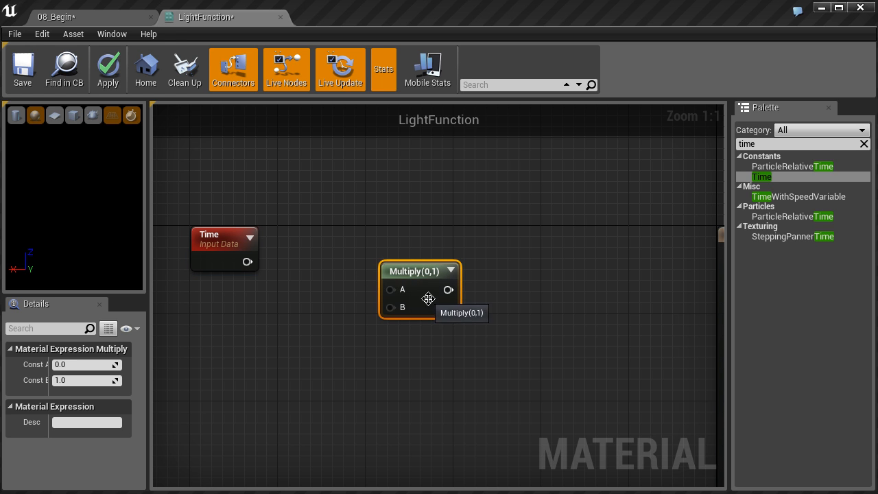
drag(247, 261, 393, 293)
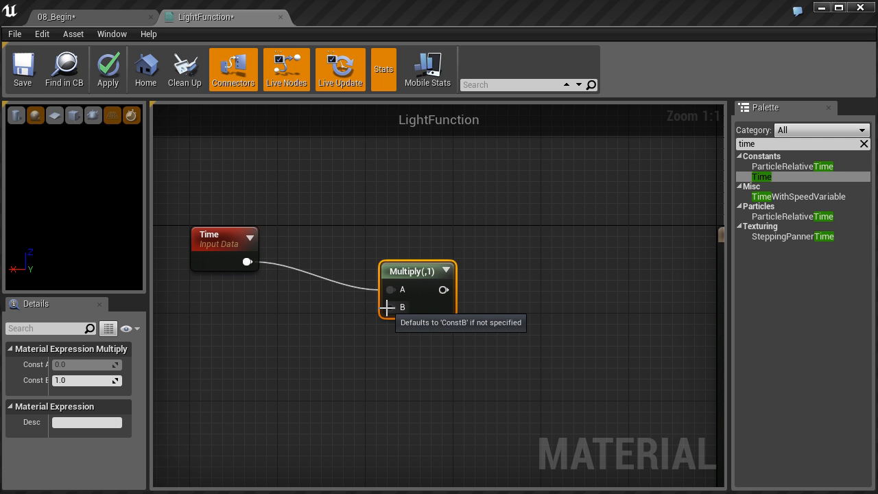
Add a Constant node below Time with value 1 and connect it to the Multiply node's B input.
click(293, 351)
drag(312, 353, 251, 346)
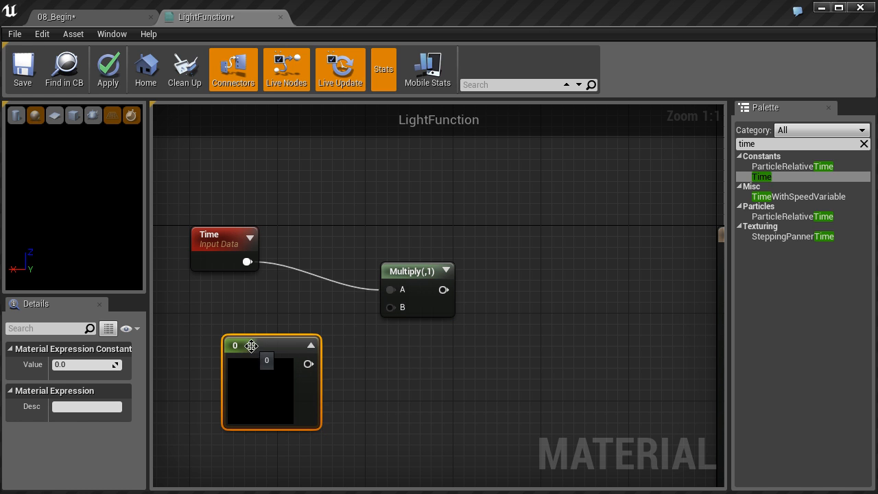
drag(313, 365, 389, 307)
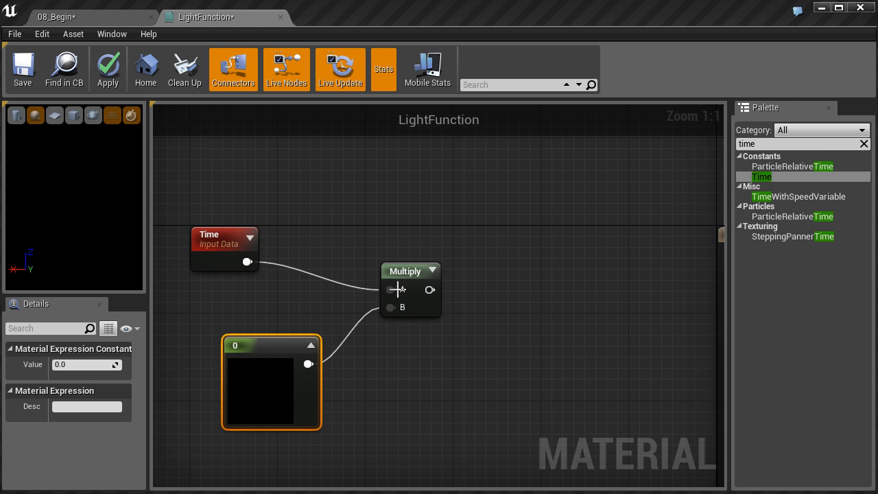
click(114, 367)
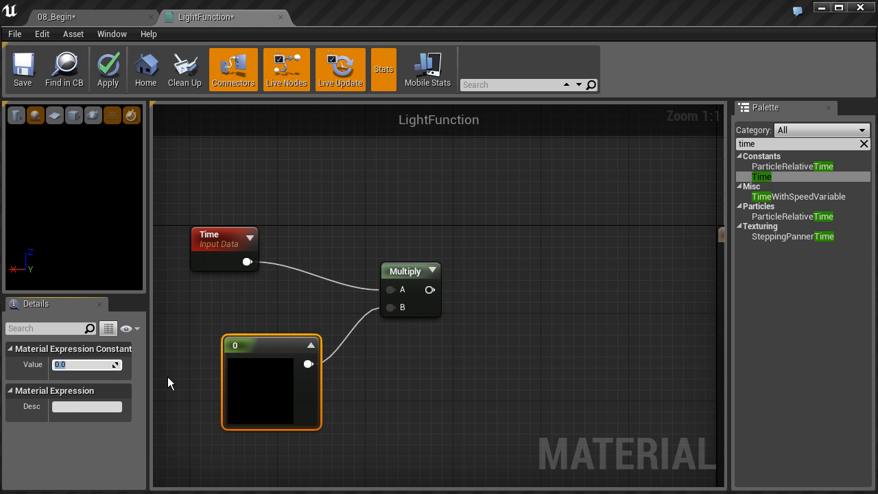
text(1)
key(Return)
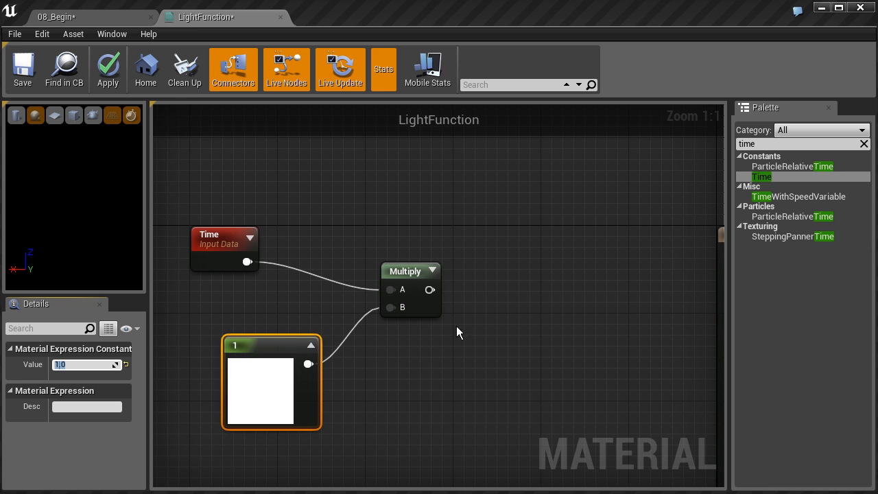
Add a Sine node to the right of Multiply and feed the Multiply output into it.
right_drag(522, 314, 477, 327)
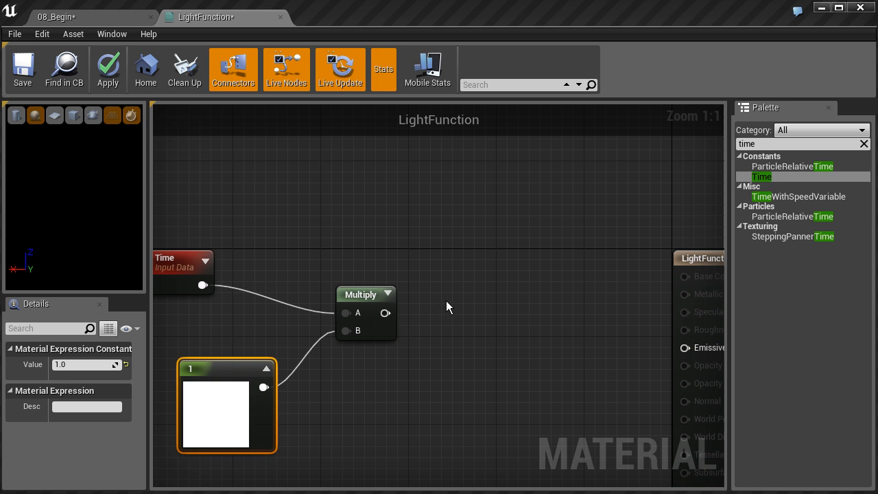
drag(778, 143, 684, 152)
text(sine)
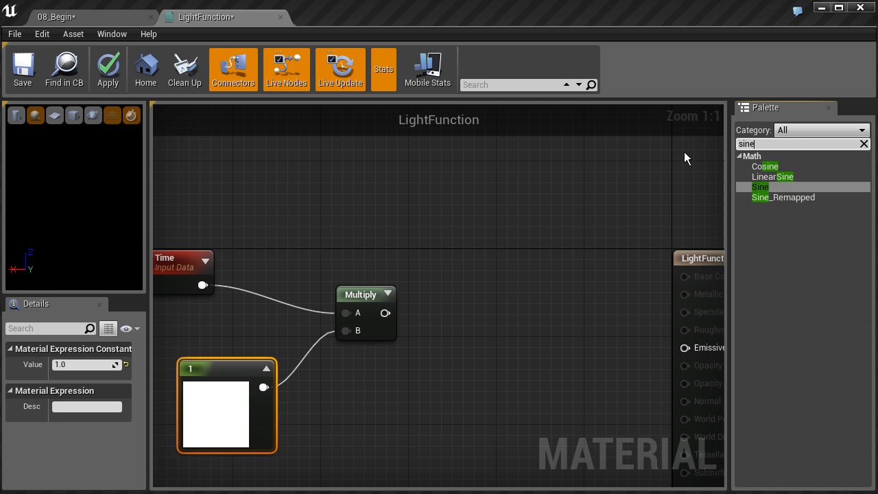
click(760, 187)
drag(760, 190, 474, 282)
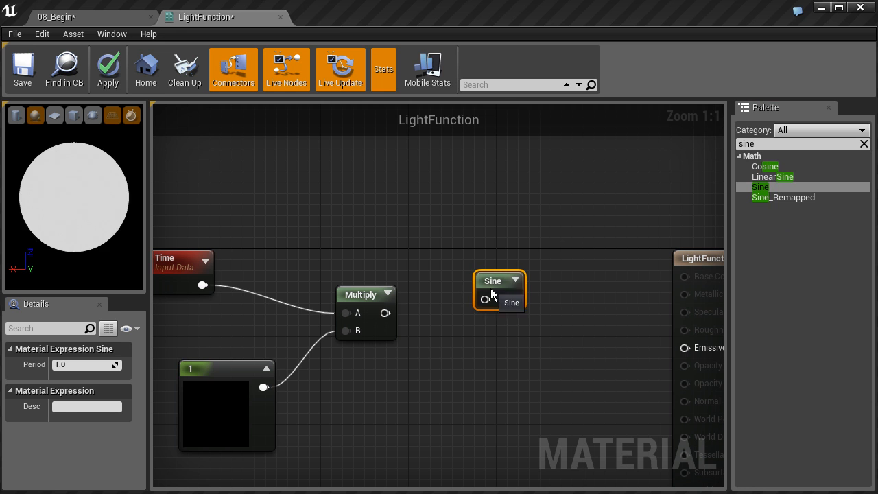
drag(385, 313, 487, 312)
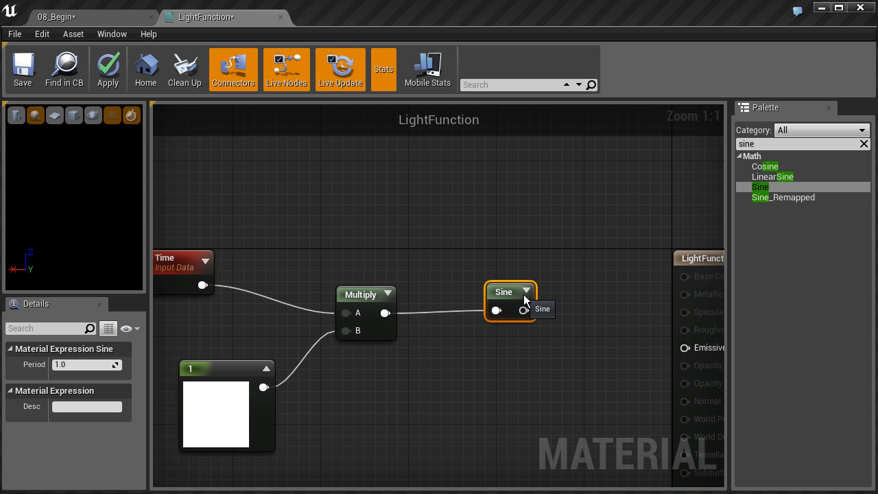
Expand the Sine node's preview and respace the graph, with Sine closer to Multiply and the LightFunction output node farther right.
click(532, 291)
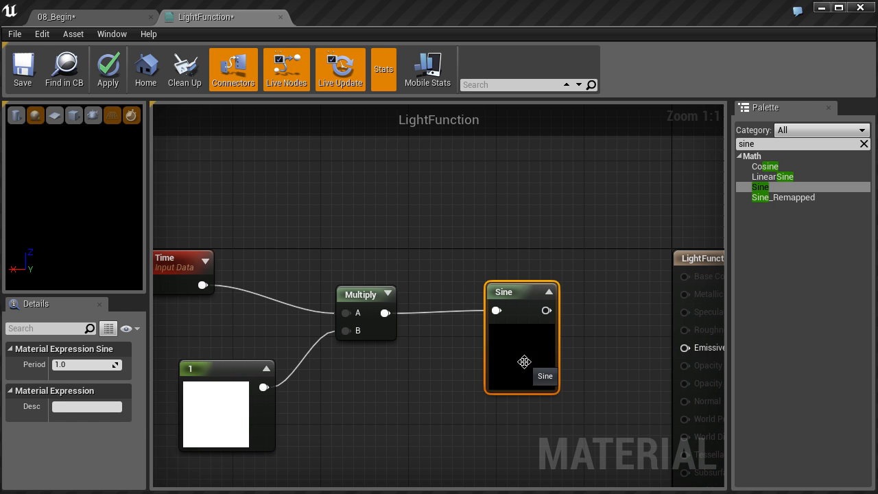
right_drag(574, 342, 553, 309)
drag(469, 270, 427, 276)
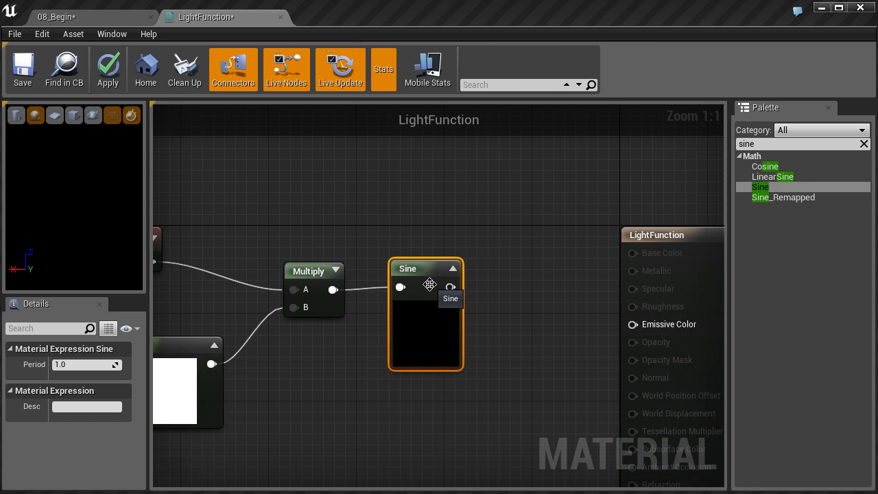
right_drag(432, 287, 366, 288)
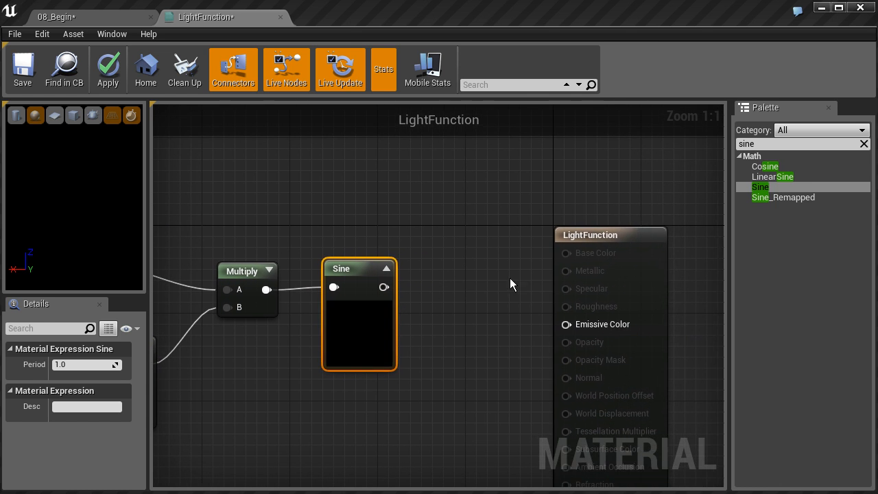
drag(579, 236, 681, 233)
Add a Frac node between Sine and the LightFunction output node and feed the Sine output into it.
mouse_move(492, 294)
right_down()
mouse_move(506, 284)
mouse_move(478, 304)
right_up()
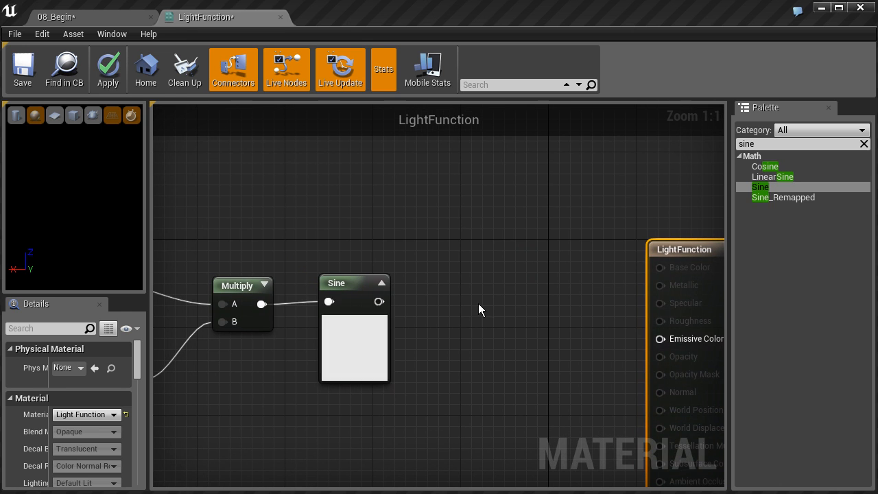
click(760, 147)
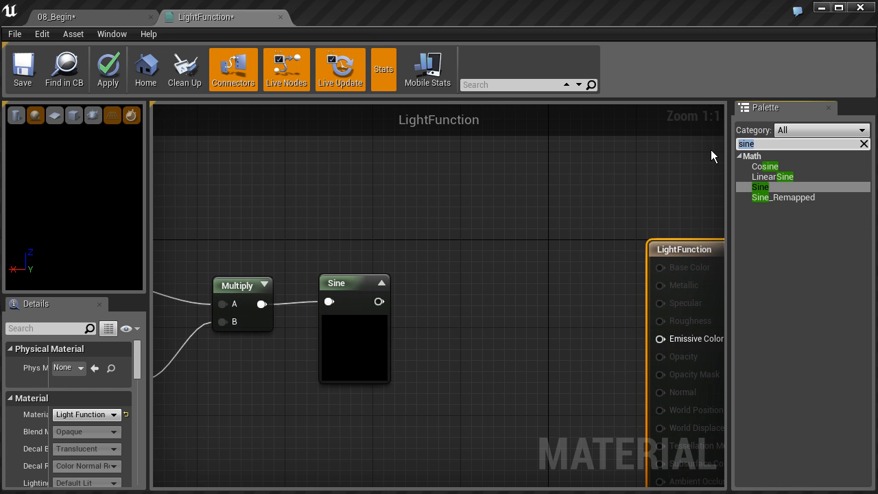
text(frac)
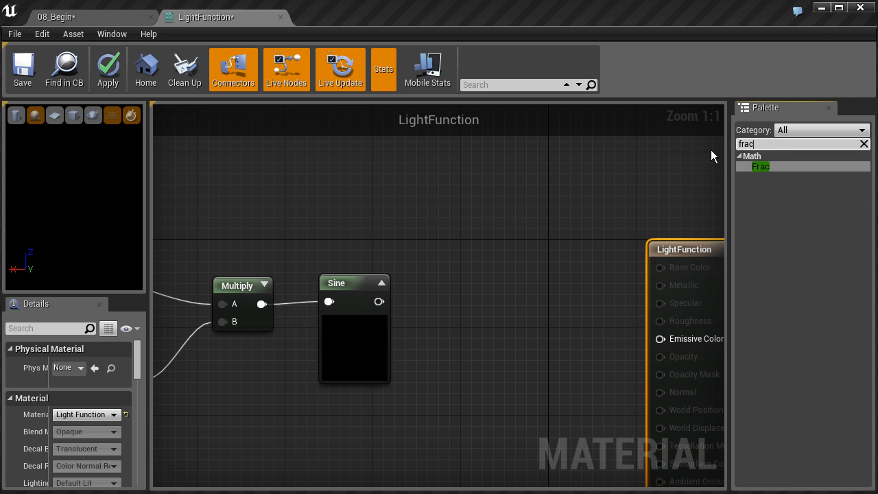
drag(760, 166, 483, 280)
drag(378, 302, 480, 302)
click(512, 282)
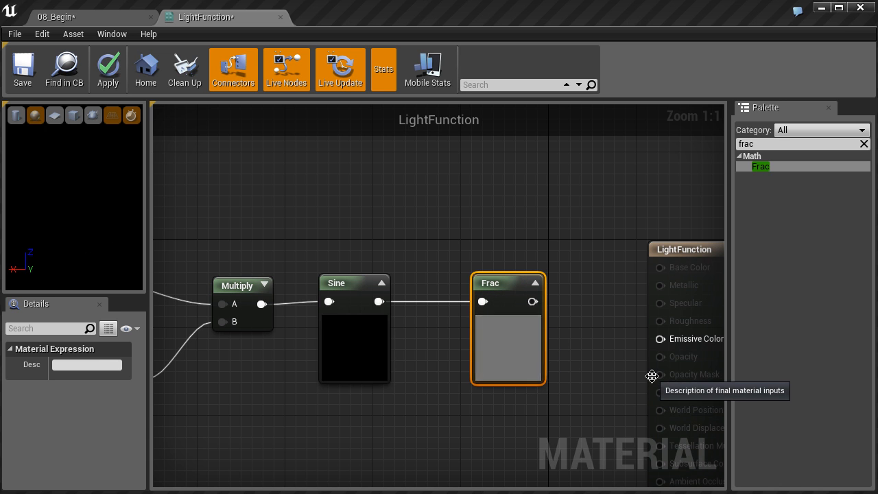
right_drag(653, 372, 440, 341)
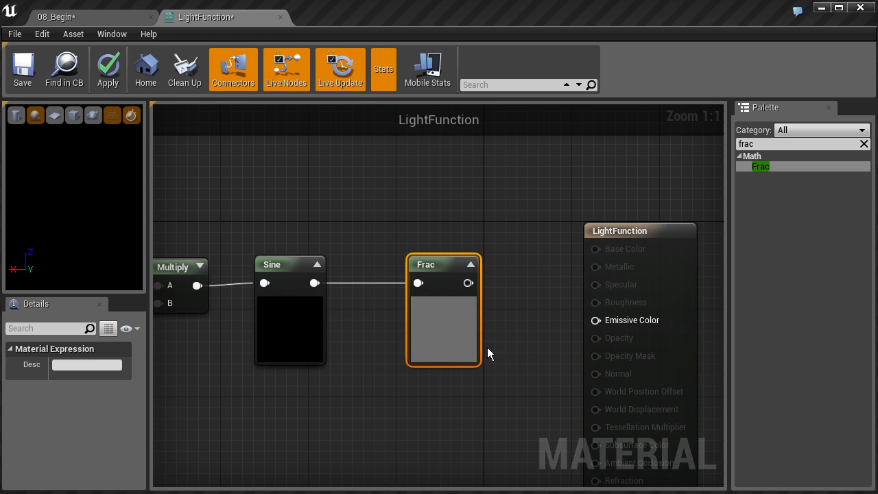
right_drag(405, 340, 436, 334)
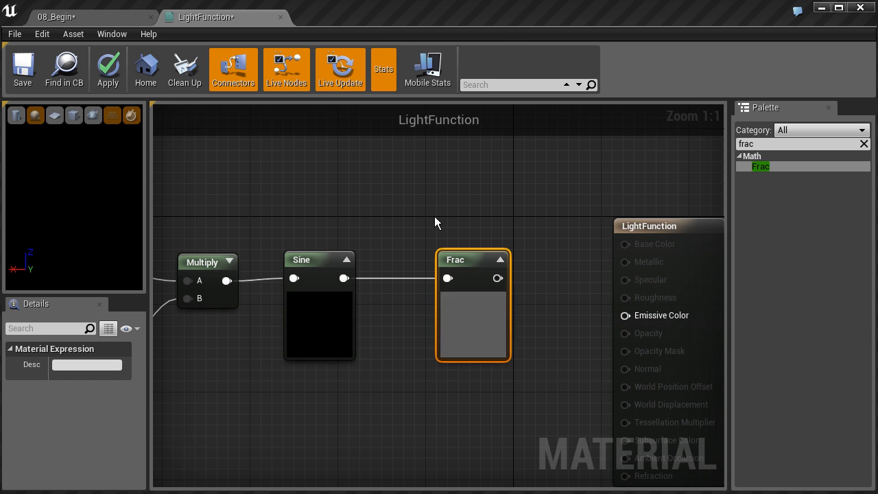
Set the Constant node feeding the Multiply node's B input to 0.5.
right_drag(400, 233, 536, 222)
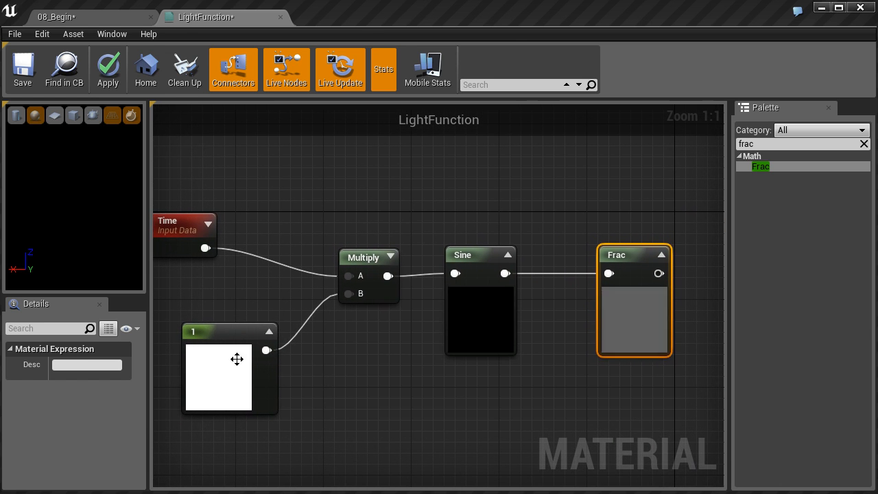
click(221, 360)
click(78, 365)
text(.5)
key(Return)
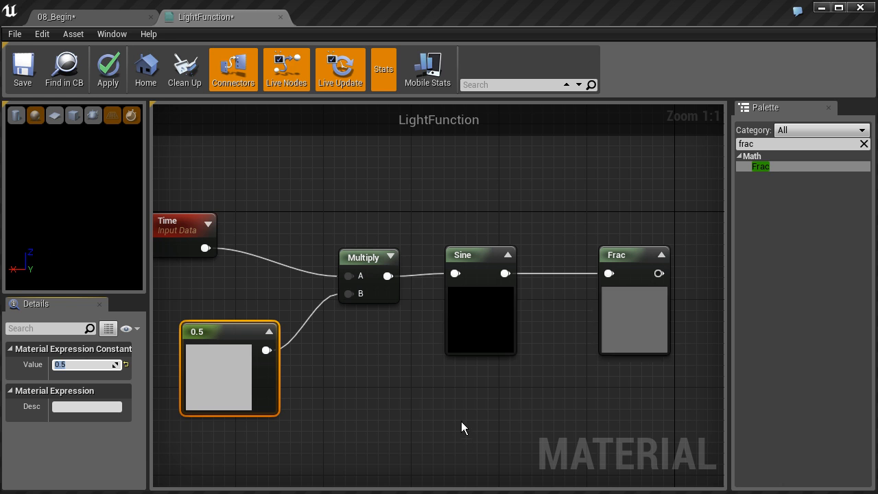
Convert the Constant node below Time to a parameter named FlickerSpeed.
right_drag(243, 343, 308, 352)
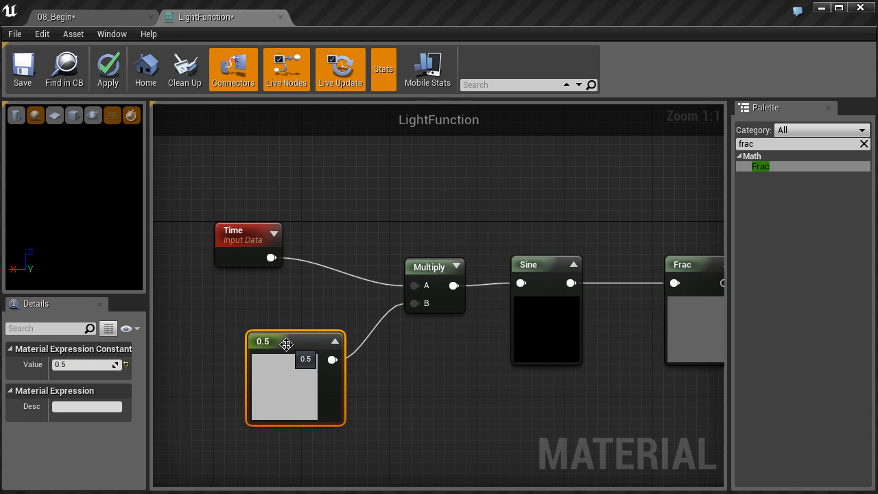
right_click(288, 344)
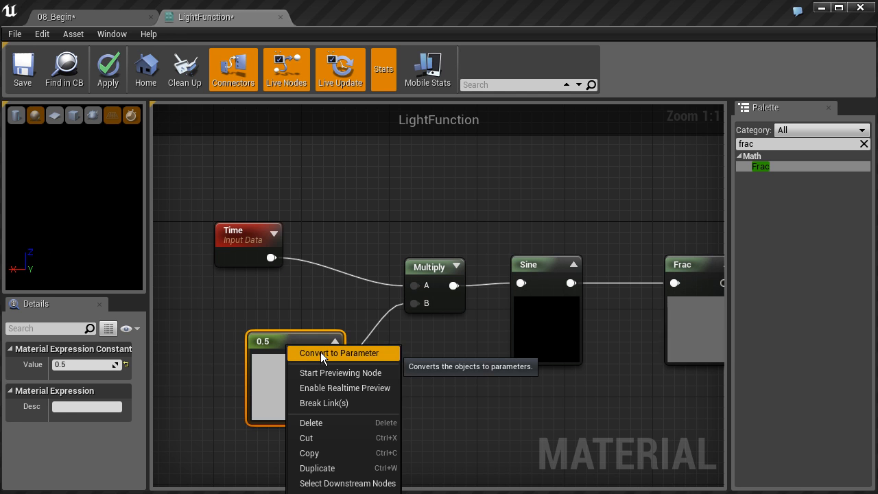
click(320, 352)
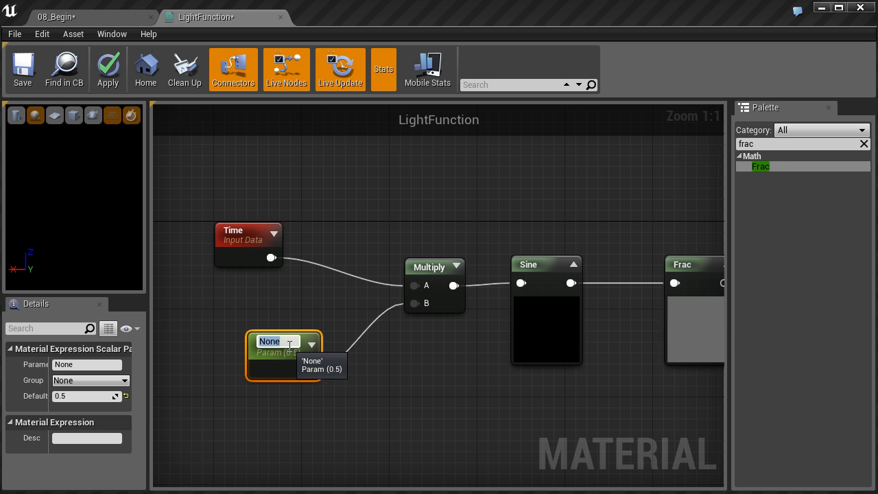
text(Fil)
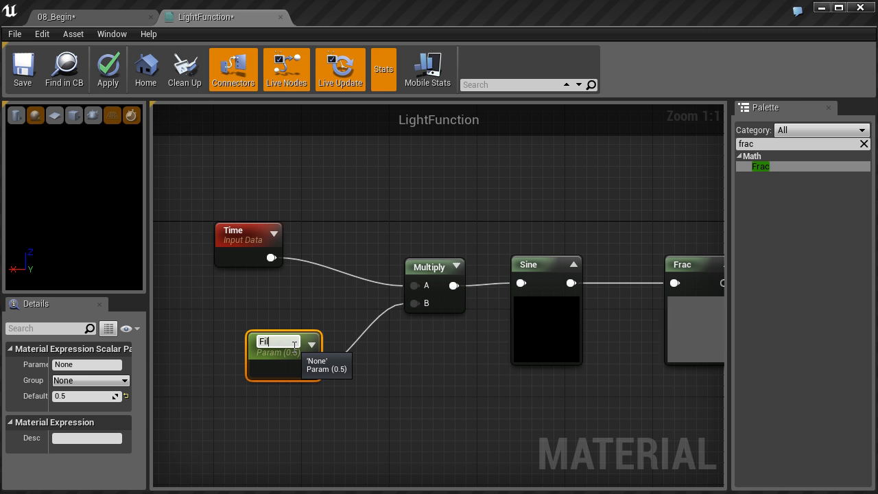
text(ckerSpeed)
key(Return)
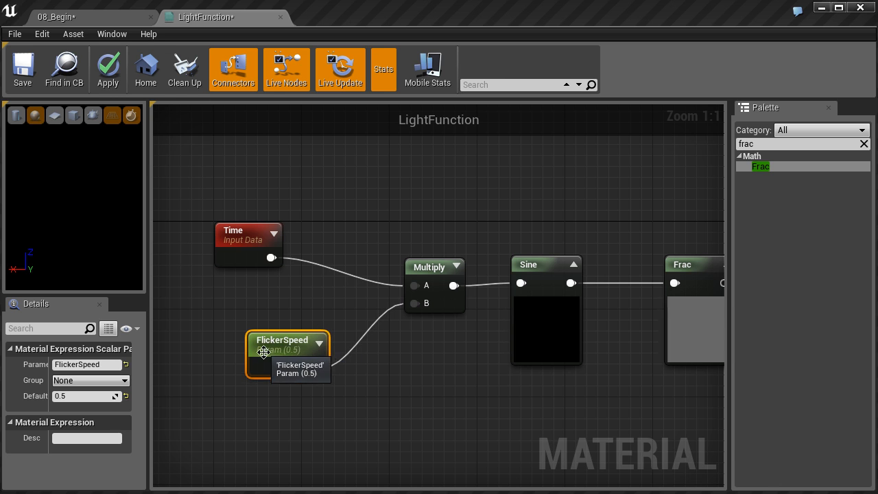
Set the FlickerSpeed parameter's default value to 1.
right_drag(376, 364, 285, 368)
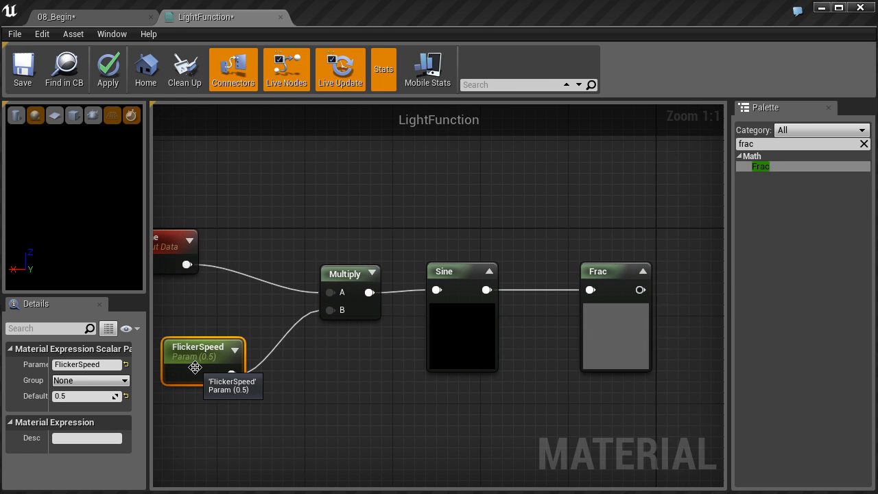
click(78, 395)
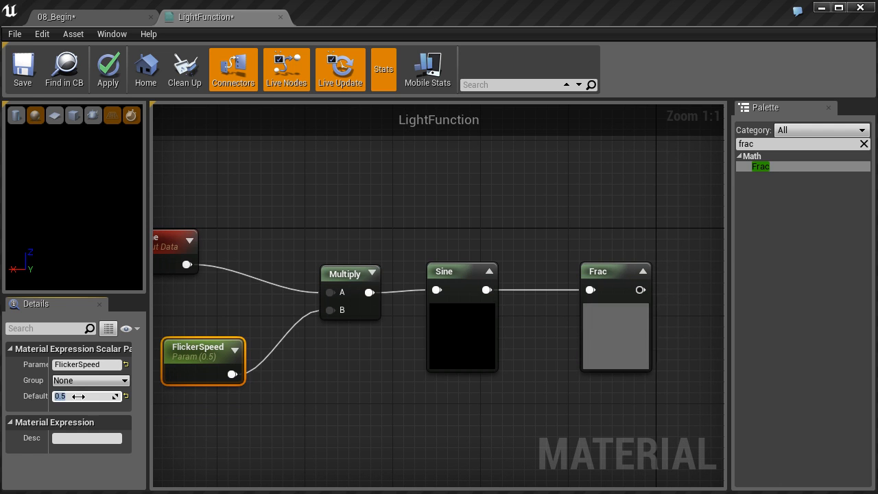
text(1)
key(Return)
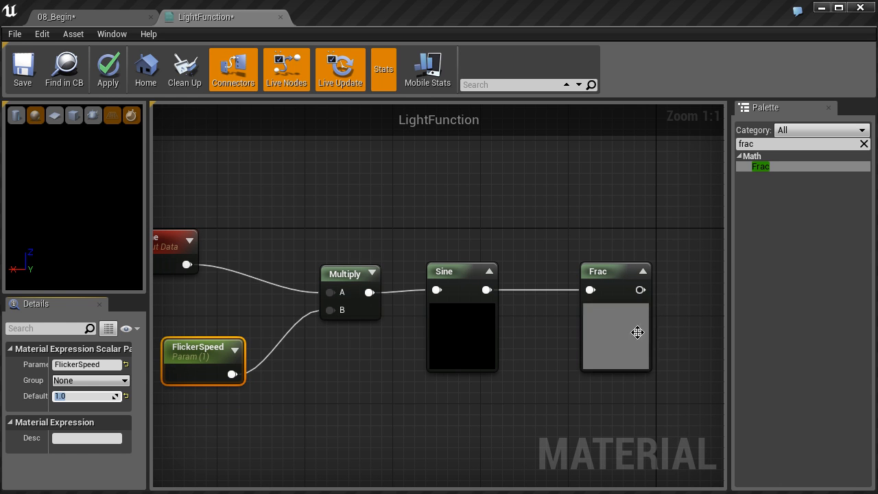
Connect the Frac output to the material's Emissive Color input, apply the changes and save the material.
right_drag(697, 324, 445, 357)
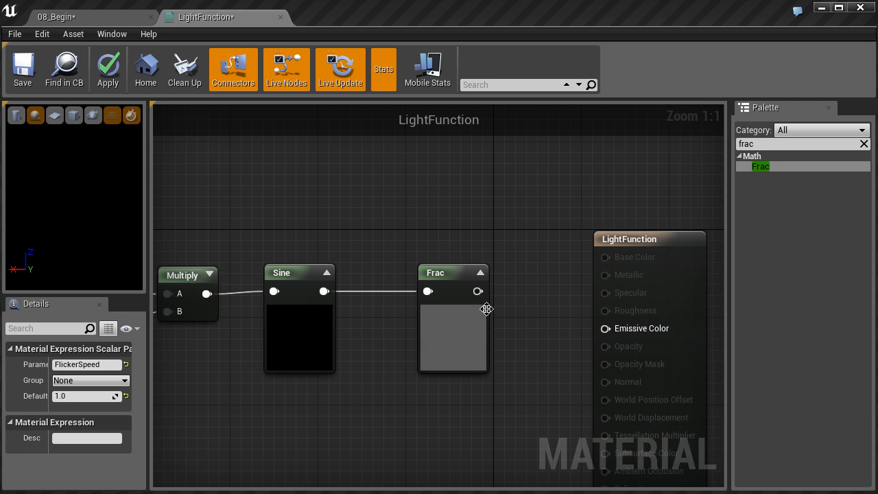
drag(477, 290, 604, 330)
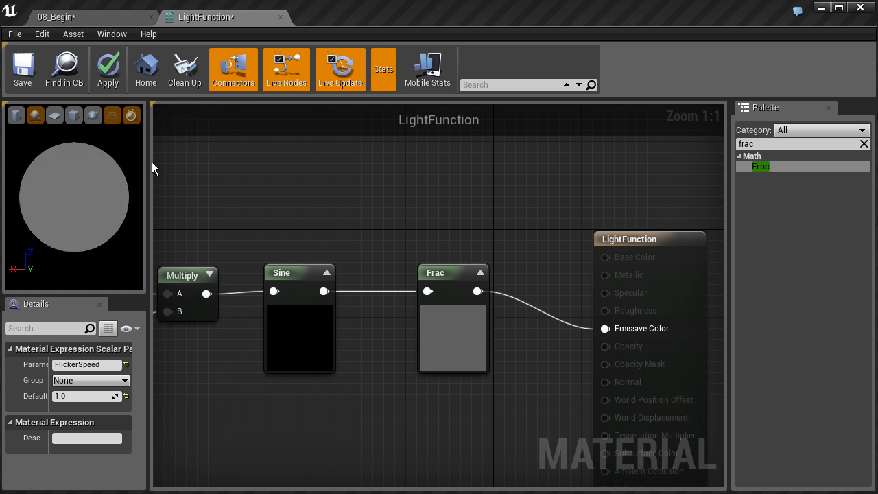
click(109, 69)
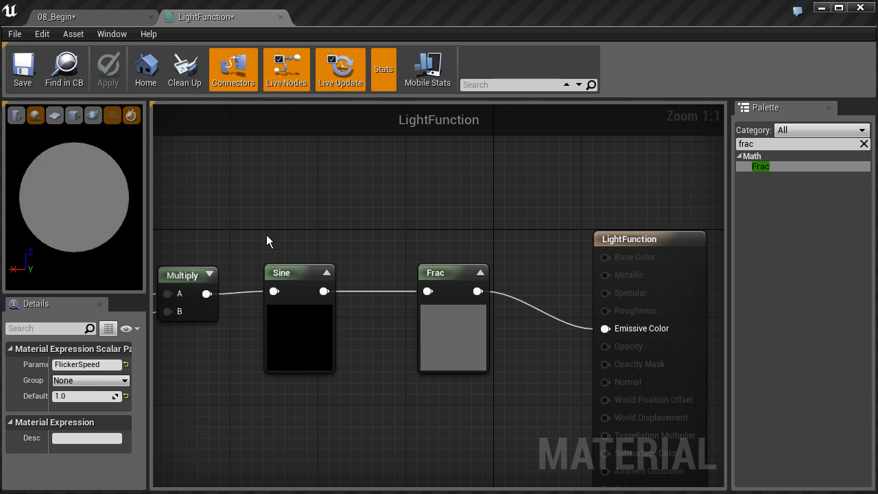
click(23, 69)
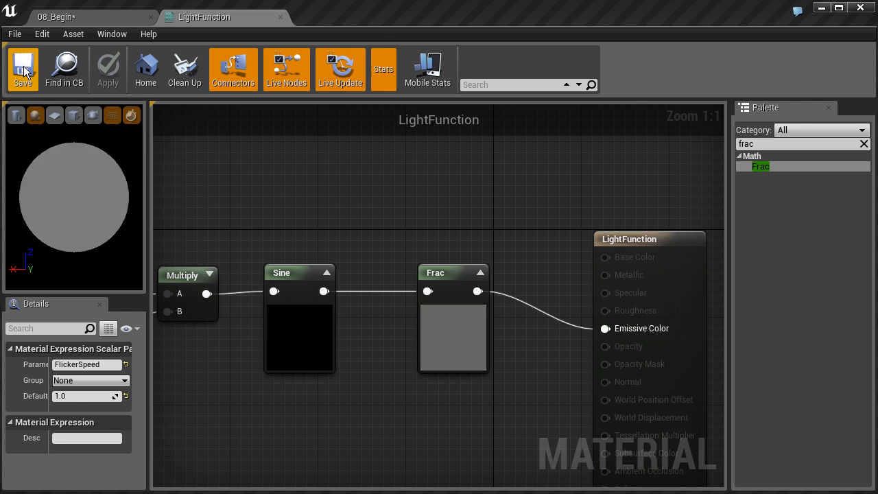
Return to the 08_Begin level and assign the LightFunction material as PointLight10's light function.
click(94, 18)
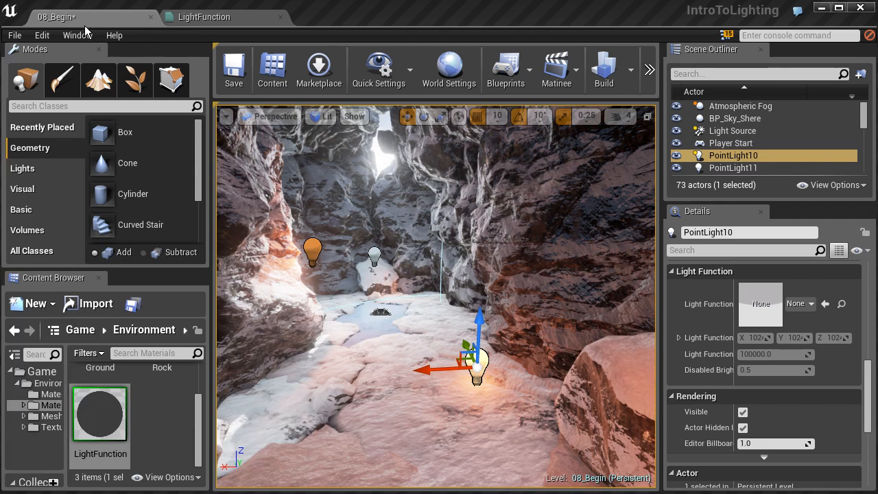
click(104, 421)
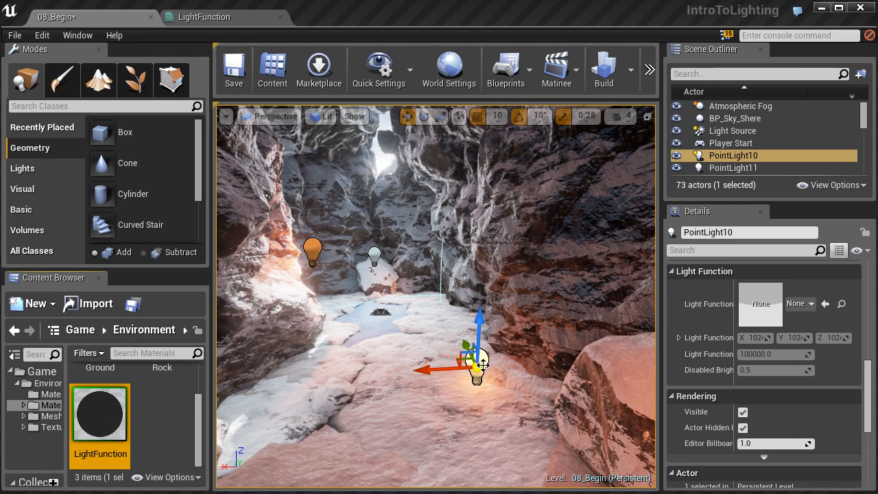
click(825, 304)
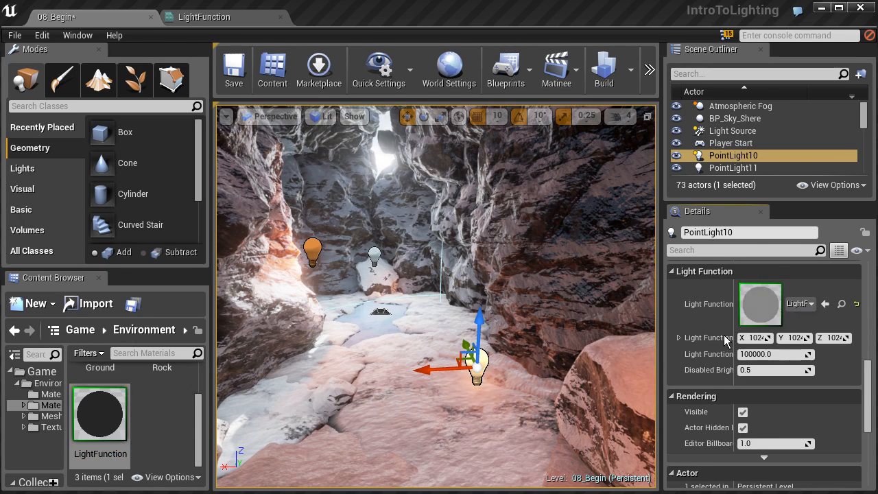
Examine the light function's effect around PointLight10 in the cave from several viewpoints and review the light's settings.
right_drag(461, 308, 516, 325)
key(w)
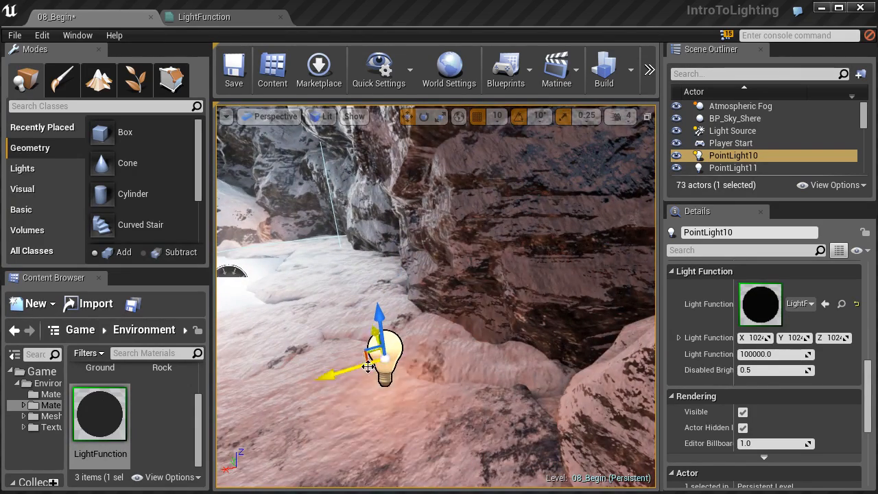
key(s)
right_drag(453, 320, 458, 340)
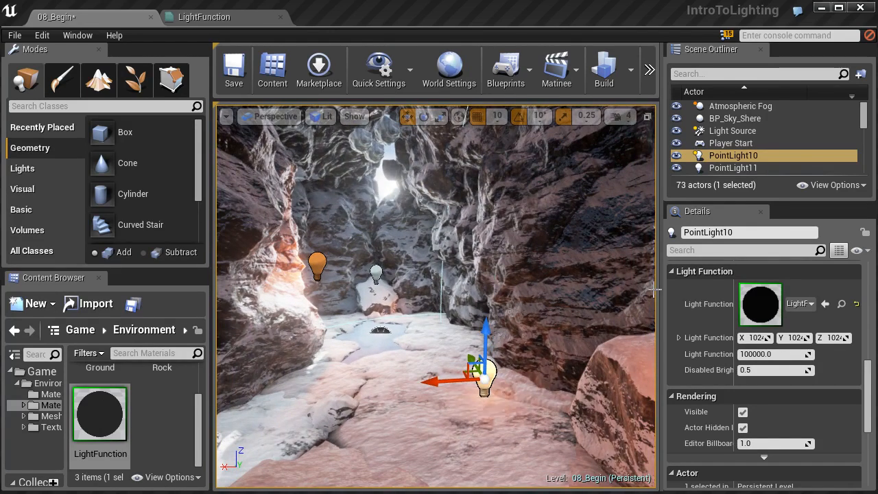
click(631, 75)
click(666, 111)
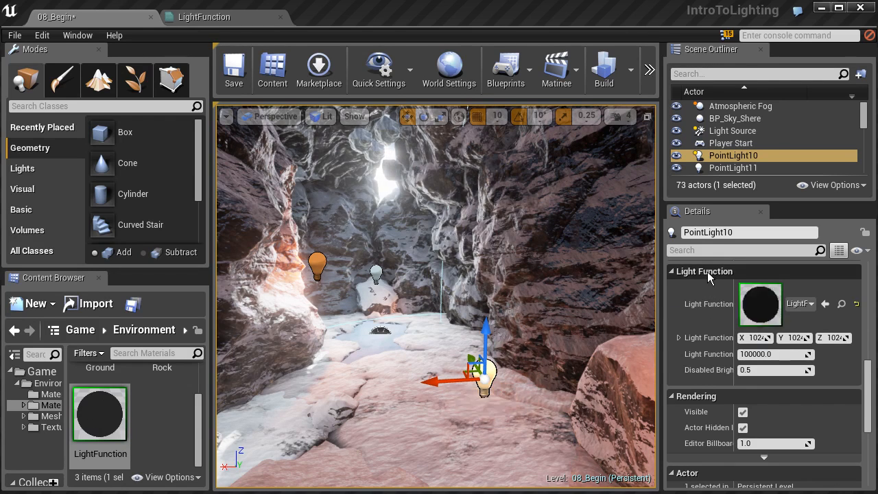
drag(869, 379, 876, 291)
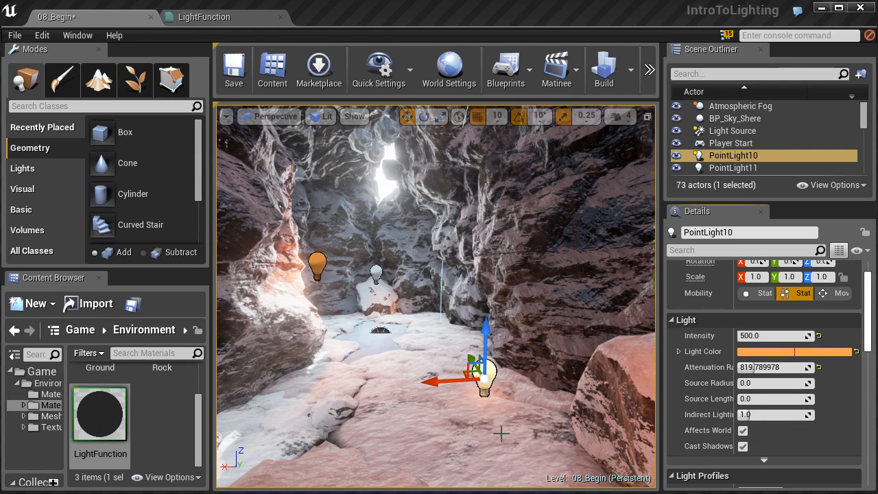
right_drag(480, 384, 458, 373)
right_drag(288, 139, 283, 128)
key(s)
right_drag(504, 429, 500, 380)
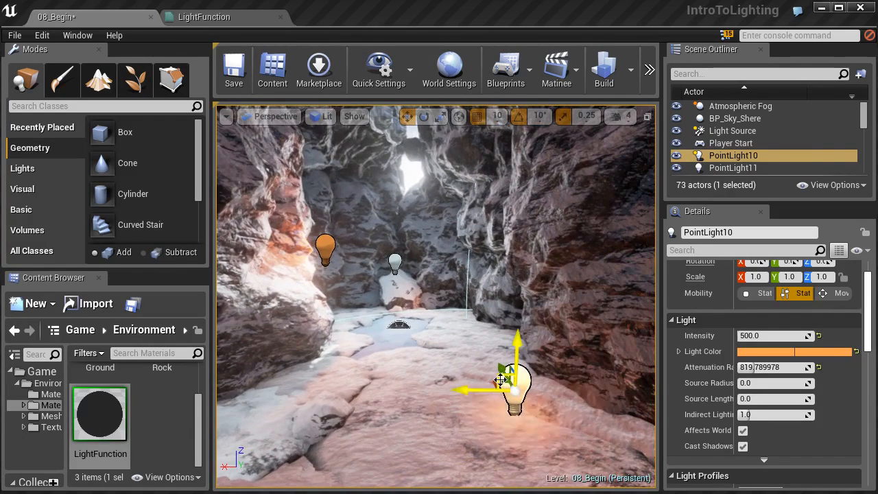
Create a material instance from the LightFunction material in the Materials folder, keeping the suggested name.
click(105, 418)
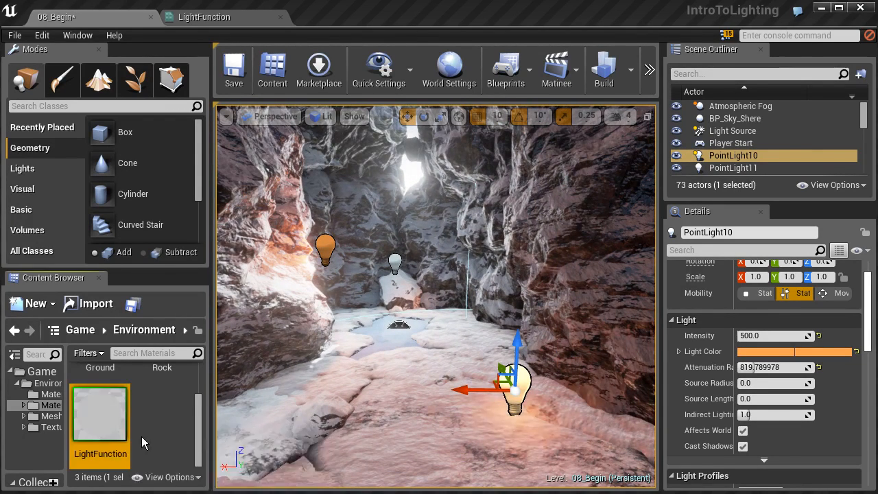
right_click(102, 417)
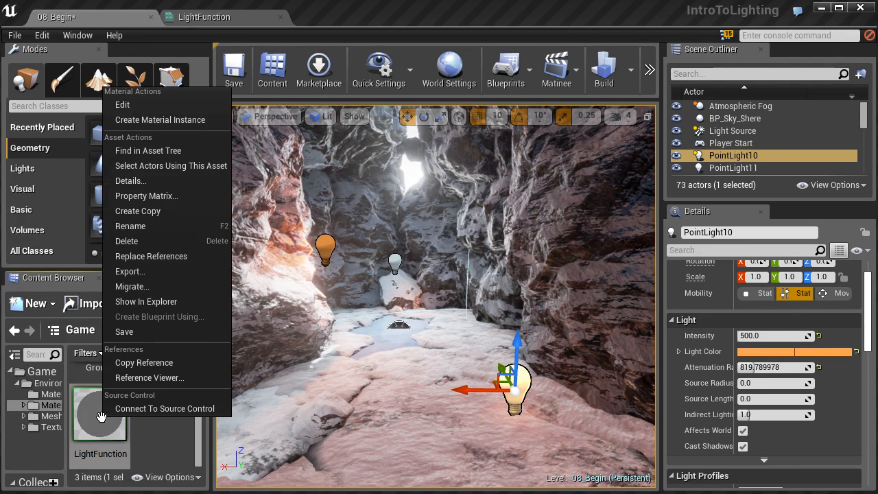
click(160, 121)
key(Return)
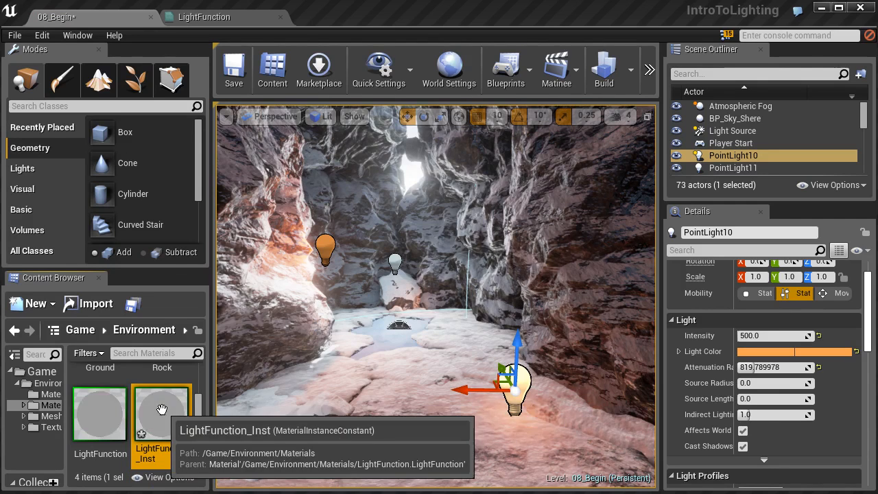
Open the LightFunction_Inst material instance, override its FlickerSpeed parameter with 0.5 and save it.
double_click(163, 412)
scroll(515, 297, down, 5)
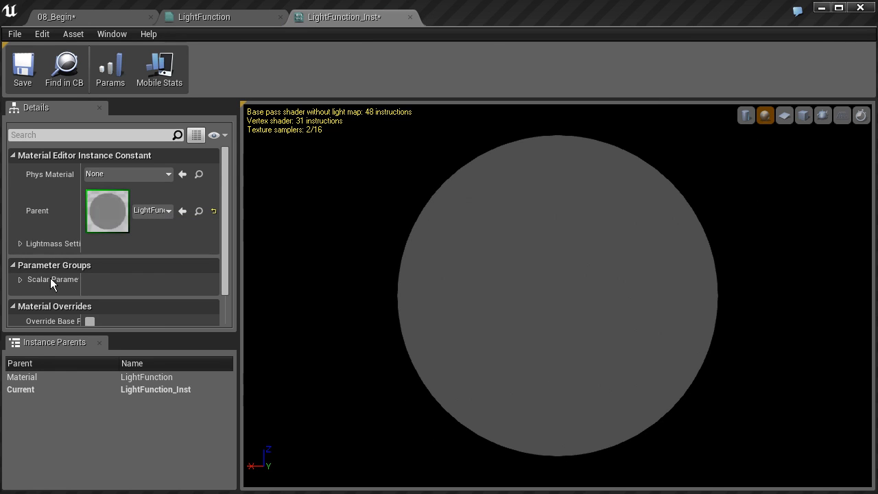
click(20, 279)
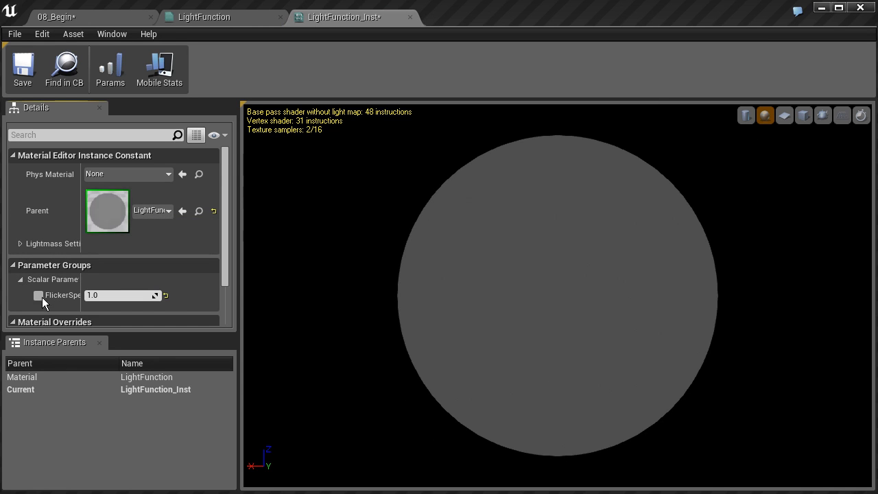
click(39, 296)
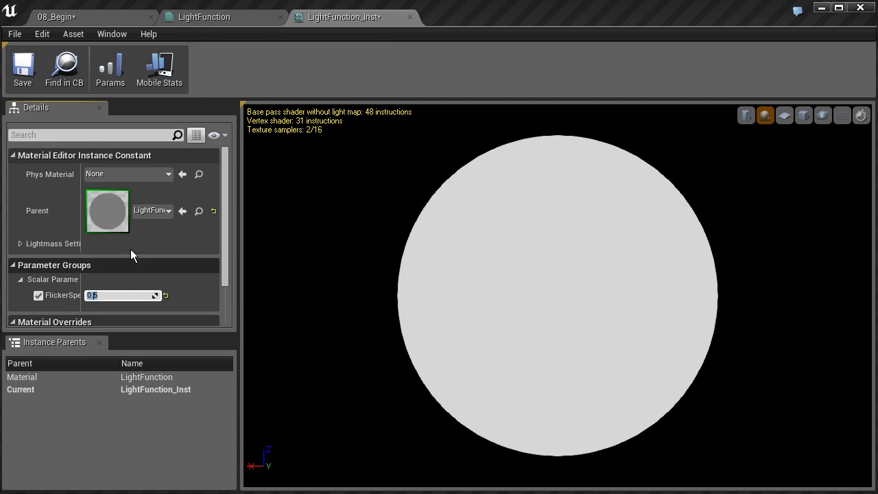
click(24, 63)
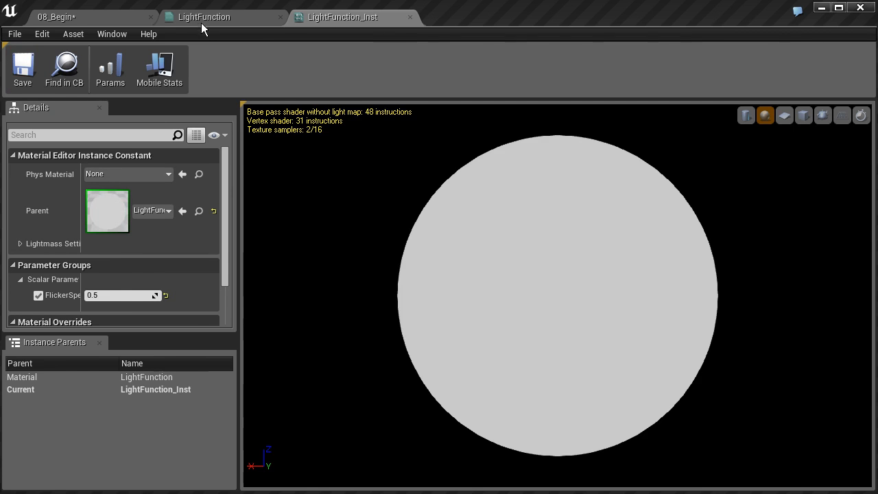
Return to the 08_Begin level, select PointLight12 on the cave wall and set its mobility to Stationary.
click(105, 14)
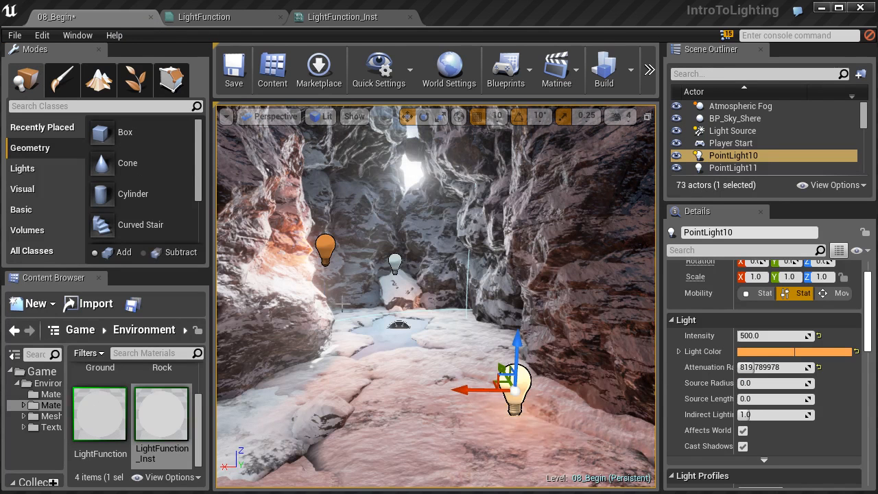
click(325, 246)
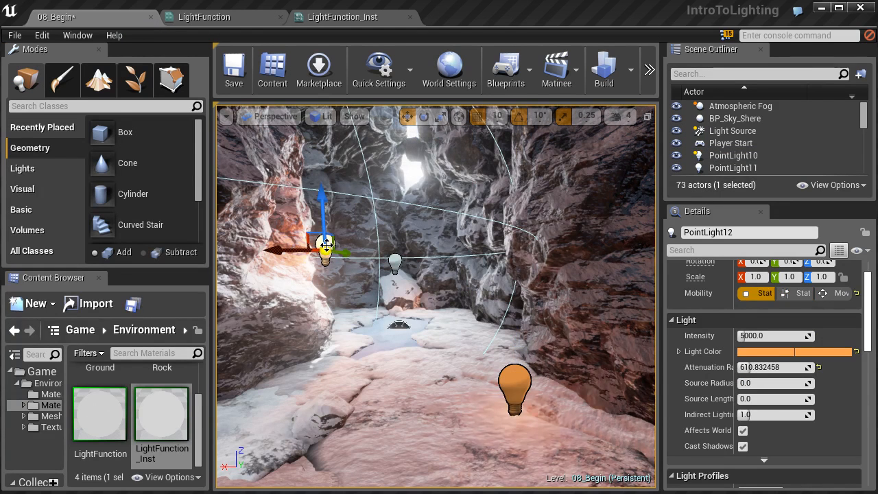
drag(869, 335, 869, 335)
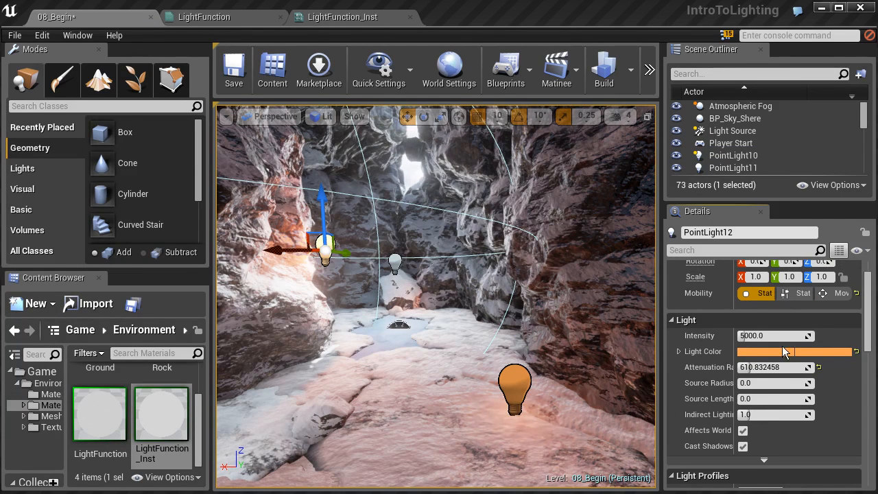
drag(870, 345, 869, 370)
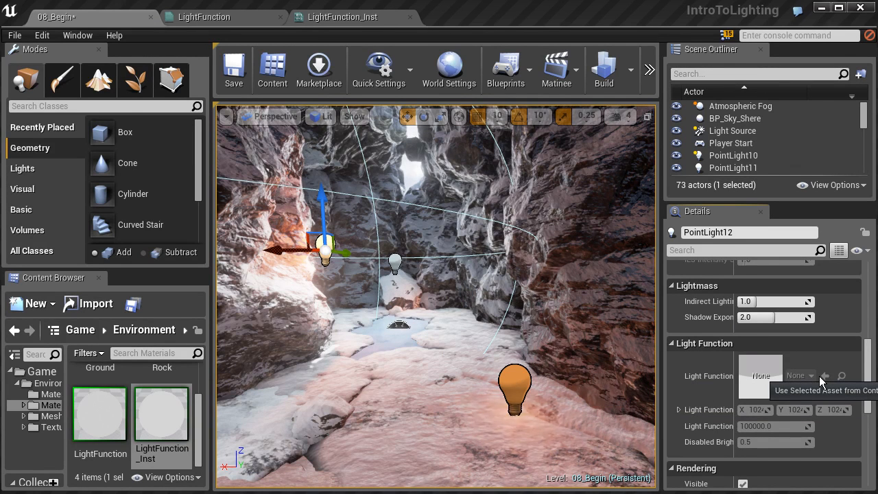
drag(868, 371, 867, 302)
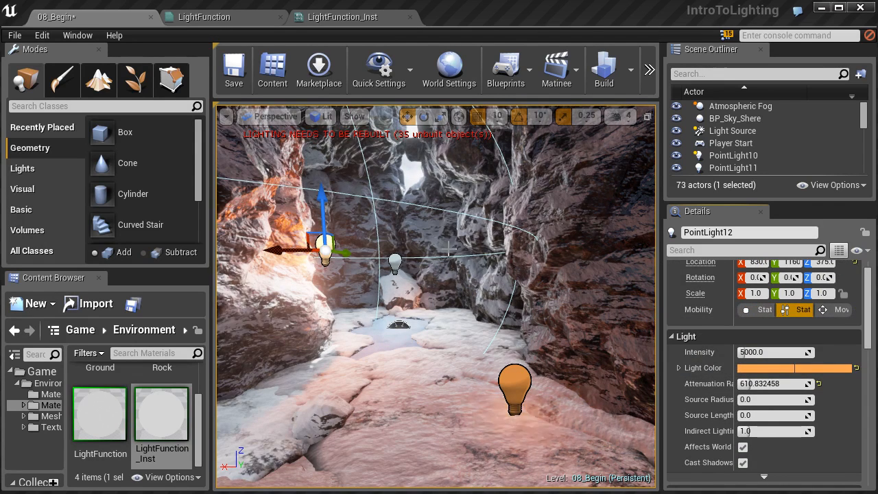
Assign the LightFunction_Inst material instance as PointLight12's light function.
right_drag(382, 269, 262, 268)
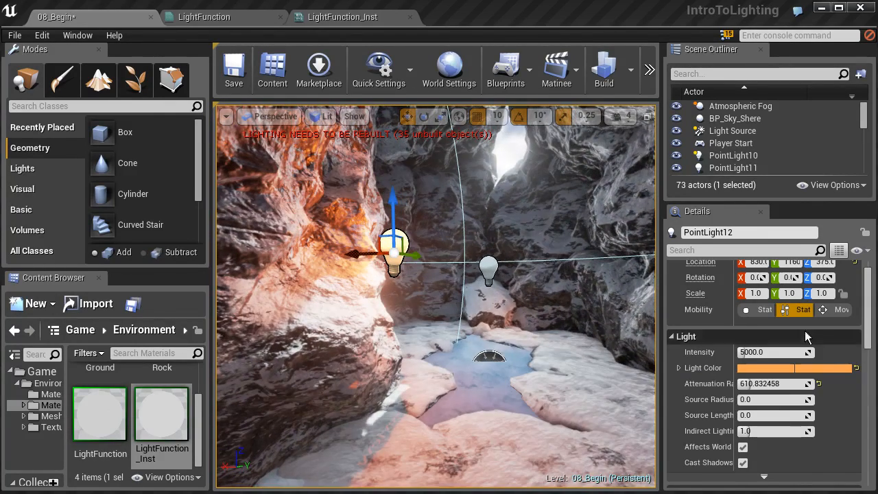
scroll(868, 371, down, 5)
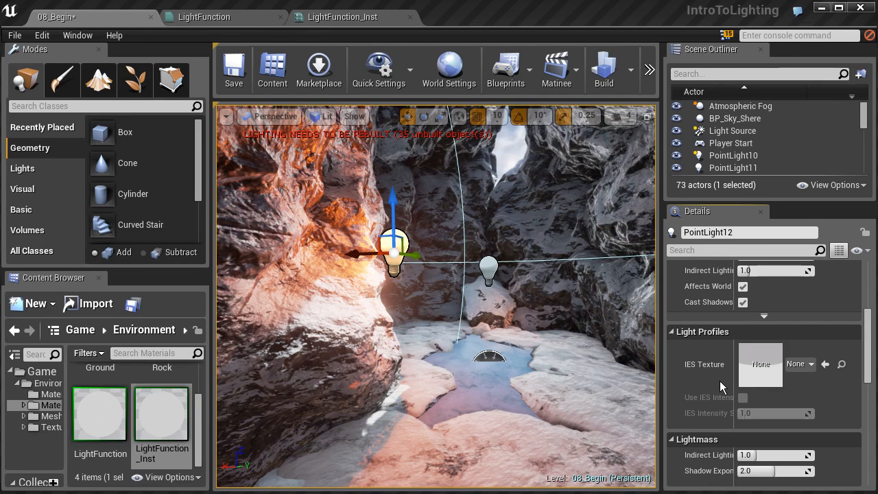
scroll(803, 411, down, 2)
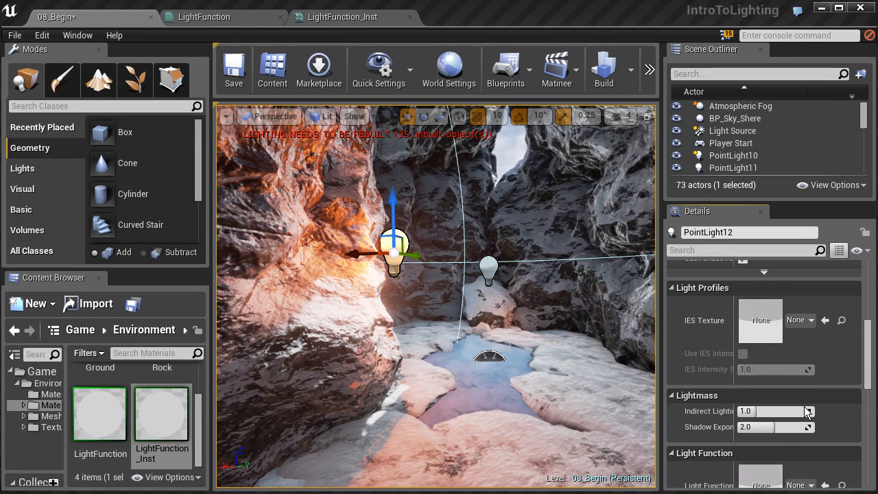
scroll(875, 354, down, 6)
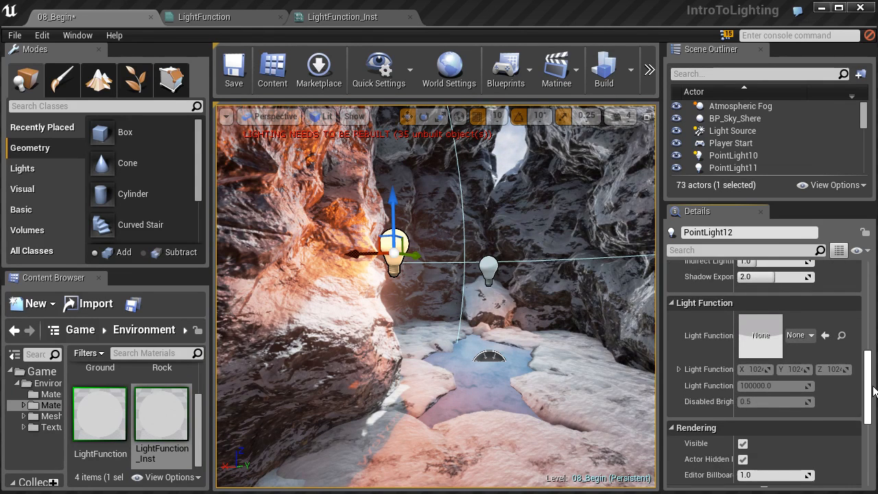
click(826, 335)
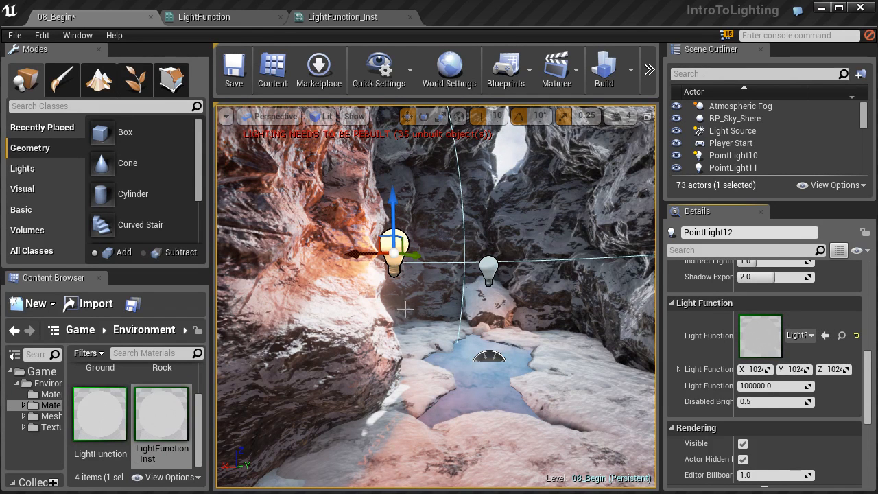
Check PointLight3's light function settings, compare the flicker on the cave walls and review PointLight10's light function.
click(487, 270)
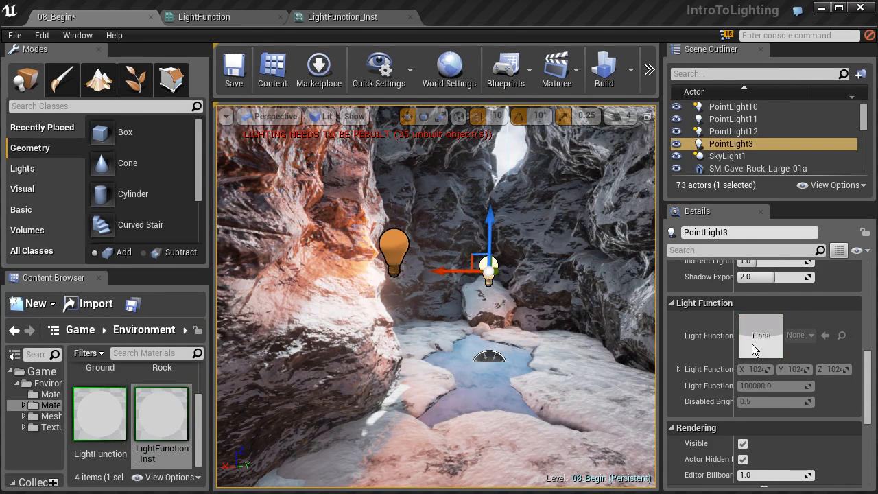
mouse_move(869, 362)
mouse_down()
mouse_move(869, 304)
mouse_move(869, 357)
mouse_up()
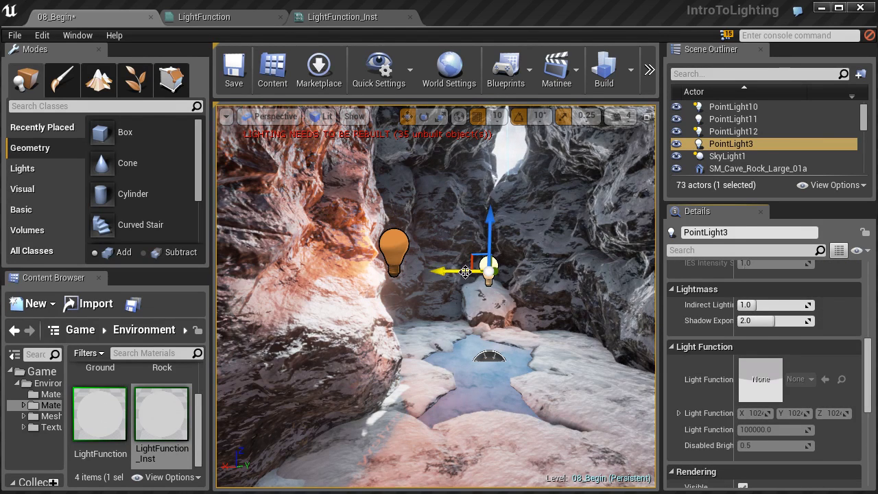
right_drag(376, 287, 278, 285)
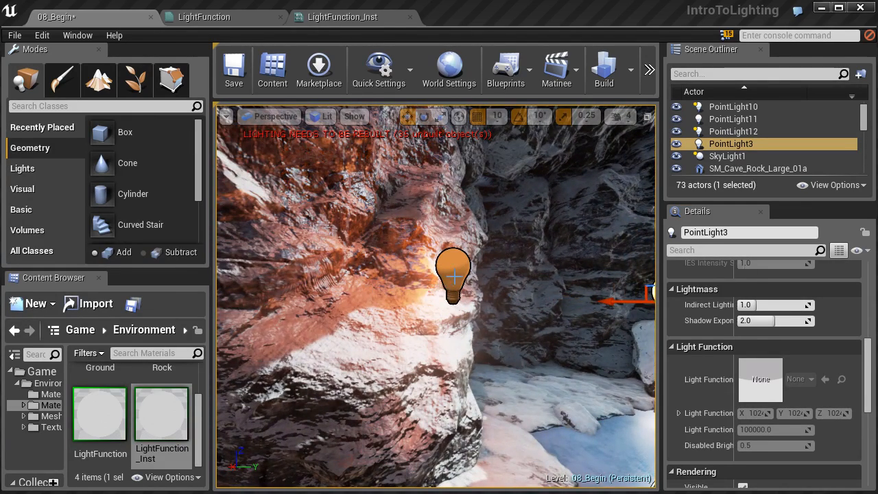
right_drag(439, 309, 528, 312)
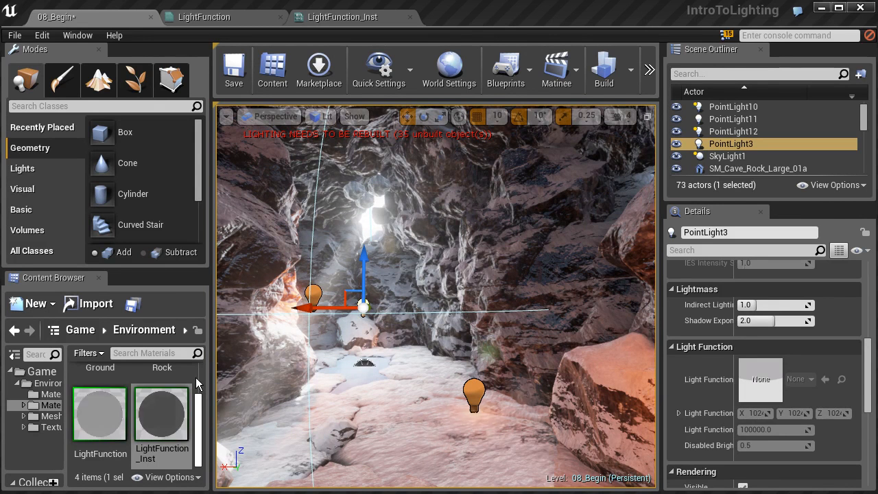
click(474, 403)
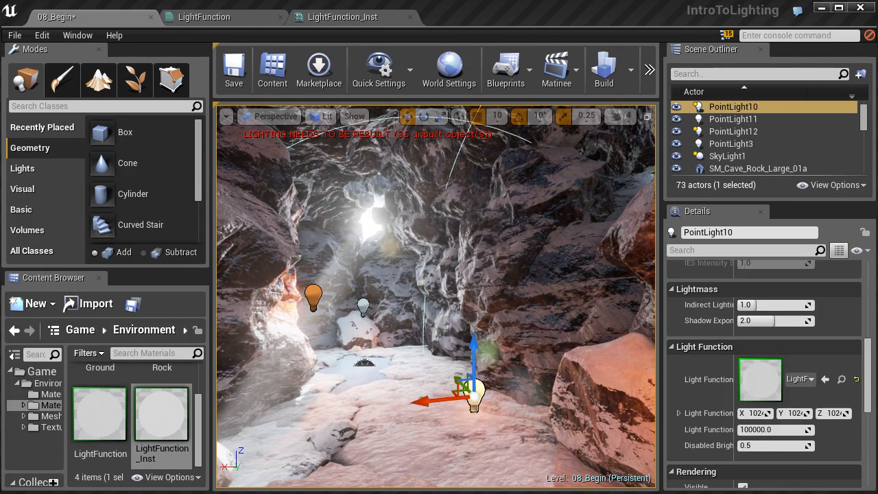
key(f)
Select PointLight11, set its mobility to Movable and check its Light Function settings.
click(408, 261)
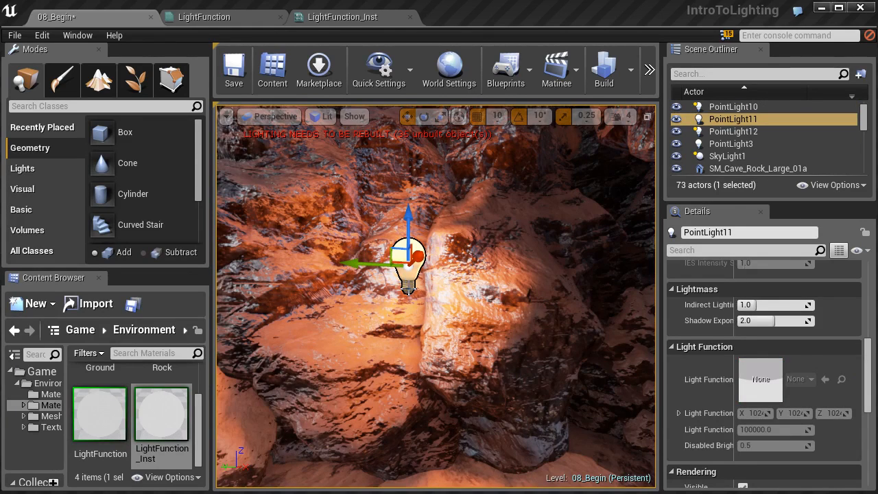
drag(872, 371, 868, 274)
click(840, 333)
drag(869, 316, 873, 409)
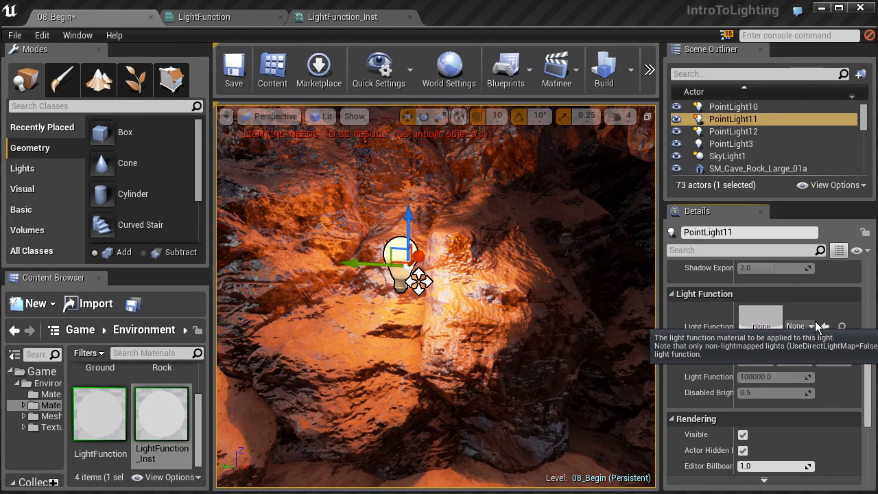
Set PointLight11's mobility back to Static and view the cave lighting again.
drag(868, 379, 868, 283)
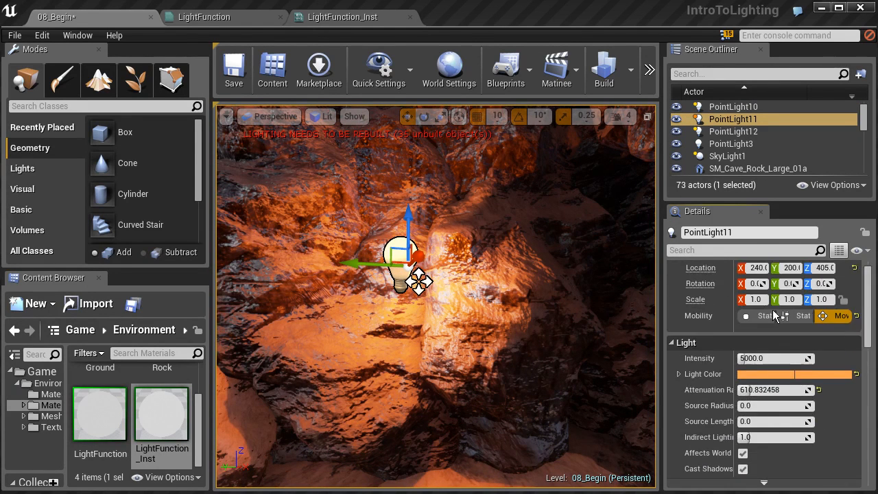
right_drag(506, 287, 419, 278)
right_drag(496, 309, 486, 304)
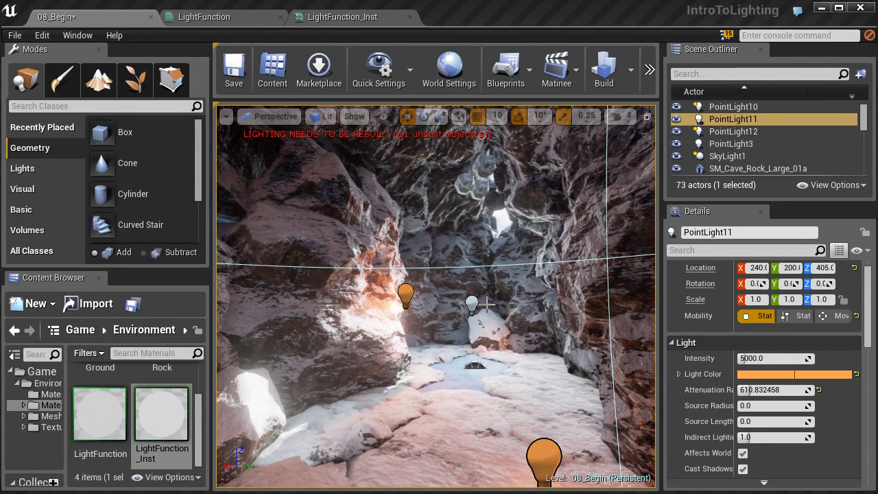